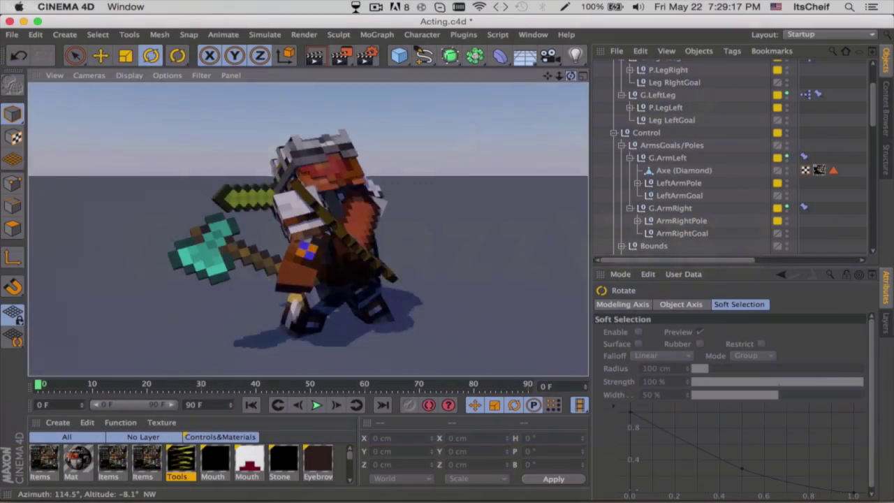
- Revert the Acting.c4d project to its last saved version
{"action": "left_click_drag", "start_coordinate": [350, 340], "coordinate": [315, 321], "text": "alt"}
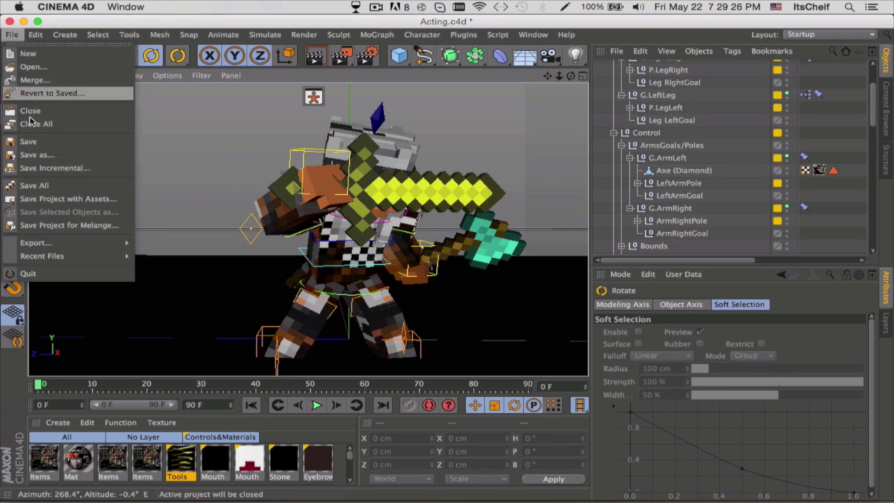
{"action": "left_click", "coordinate": [42, 90]}
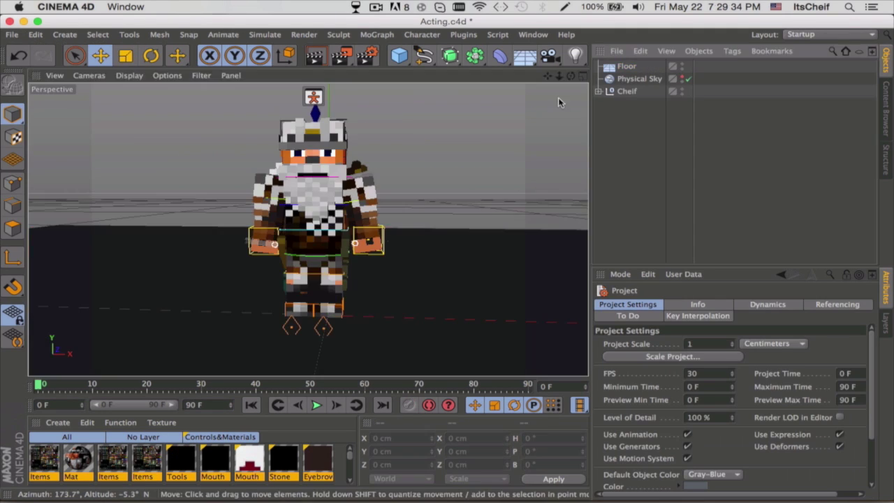
- Try out the Tools setting of the hand's Items control and return it to 0
{"action": "left_click_drag", "start_coordinate": [559, 97], "coordinate": [312, 248], "text": "alt"}
{"action": "left_click", "coordinate": [305, 245]}
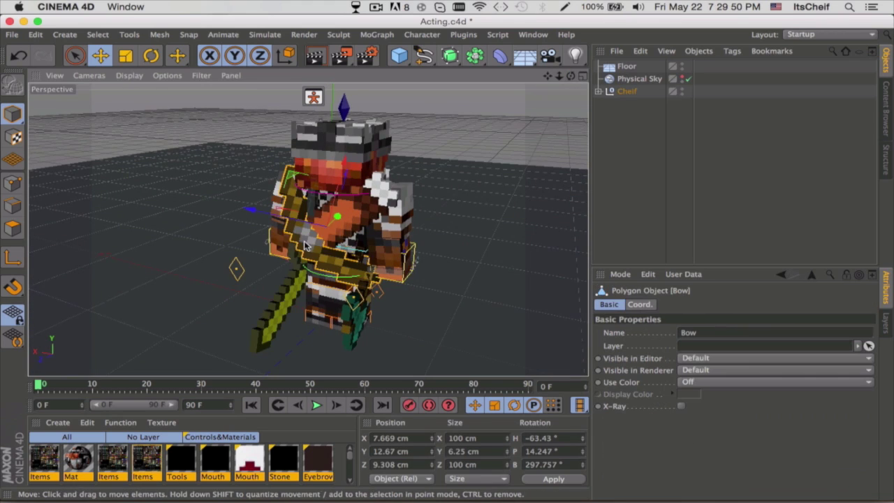
{"action": "left_click_drag", "start_coordinate": [572, 77], "coordinate": [464, 67]}
{"action": "left_click", "coordinate": [334, 283]}
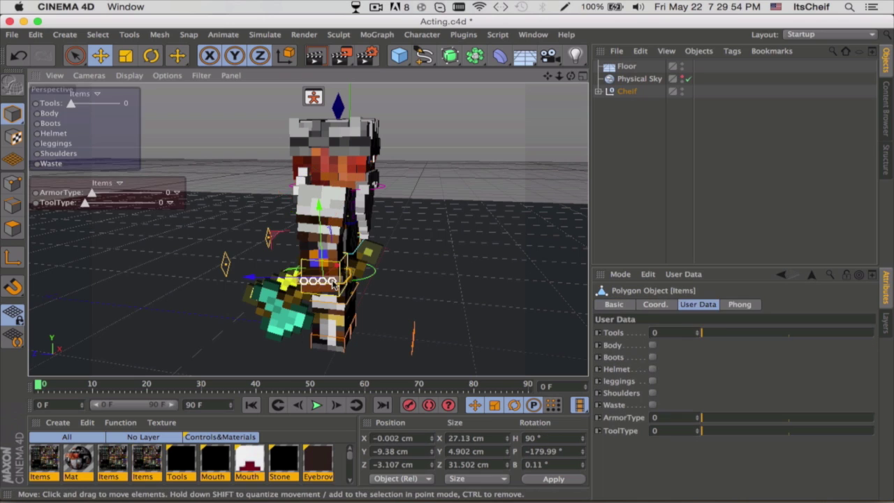
{"action": "left_click", "coordinate": [81, 104]}
{"action": "left_click_drag", "start_coordinate": [83, 107], "coordinate": [71, 105]}
{"action": "left_click", "coordinate": [626, 110]}
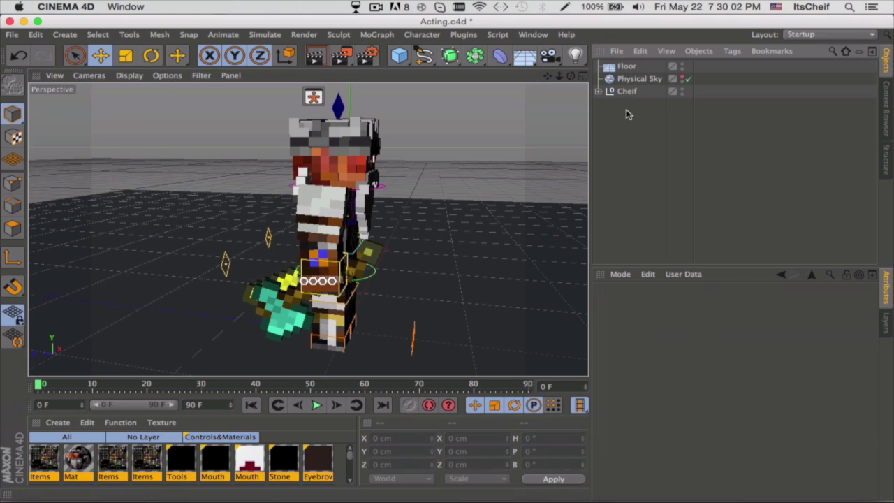
- Expand the Cheif hierarchy and select the Bow object on the character's back
{"action": "left_click", "coordinate": [627, 92]}
{"action": "left_click", "coordinate": [598, 91]}
{"action": "left_click", "coordinate": [647, 130]}
{"action": "scroll", "coordinate": [673, 176], "scroll_direction": "down", "scroll_amount": 5}
{"action": "left_click", "coordinate": [307, 264]}
{"action": "left_click_drag", "start_coordinate": [571, 76], "coordinate": [517, 78]}
{"action": "scroll", "coordinate": [703, 175], "scroll_direction": "down", "scroll_amount": 5}
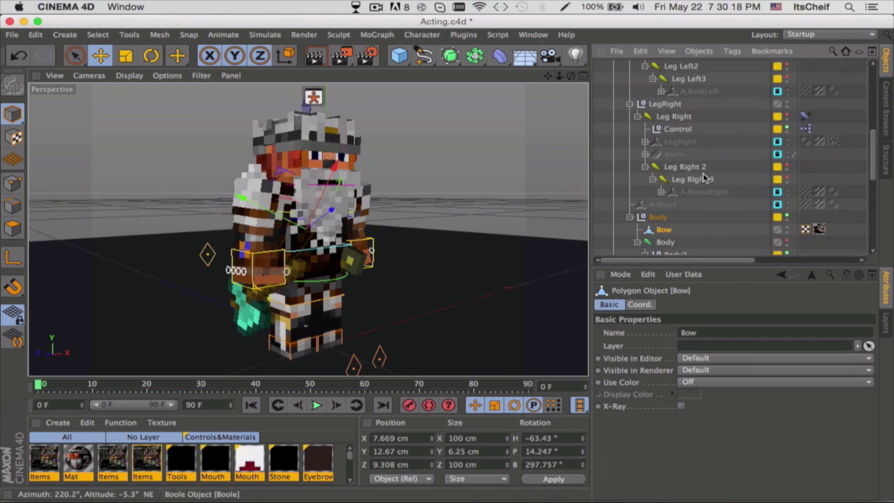
- Take the Bow object out of the Body group and parent it to ArmRight3
{"action": "left_click_drag", "start_coordinate": [664, 167], "coordinate": [615, 64]}
{"action": "left_click", "coordinate": [236, 271]}
{"action": "scroll", "coordinate": [671, 140], "scroll_direction": "down", "scroll_amount": 12}
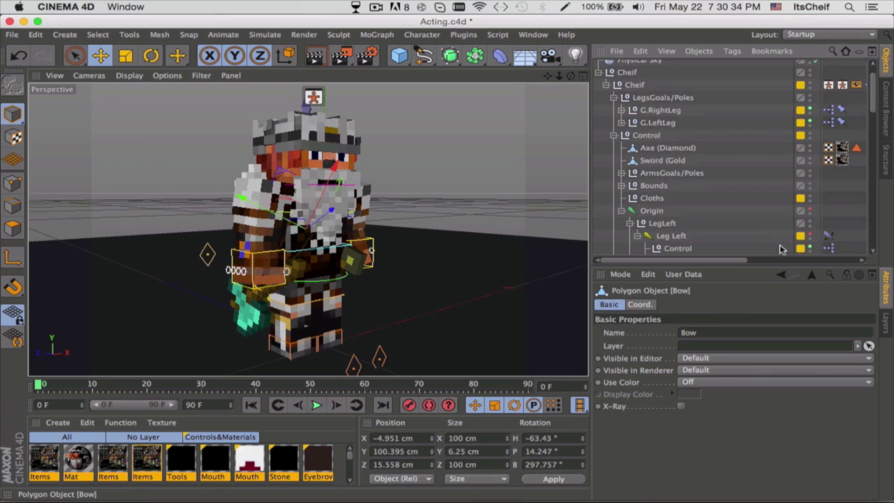
{"action": "left_click_drag", "start_coordinate": [670, 245], "coordinate": [731, 148]}
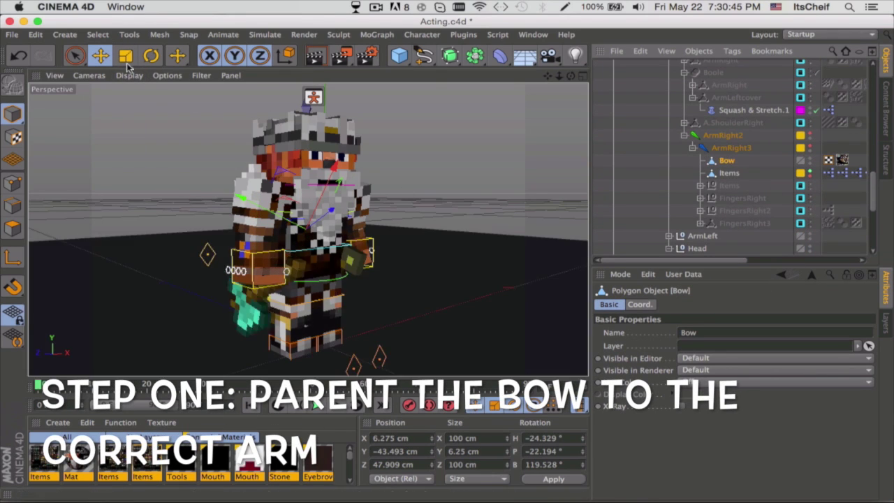
- Move the bow toward the right hand and nest it under the Items object of ArmRight3
{"action": "left_click_drag", "start_coordinate": [333, 220], "coordinate": [285, 243]}
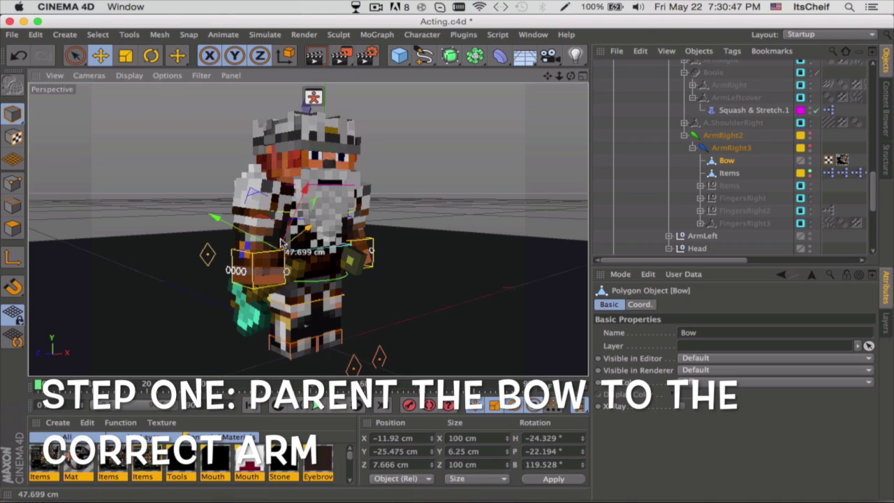
{"action": "left_click", "coordinate": [729, 165]}
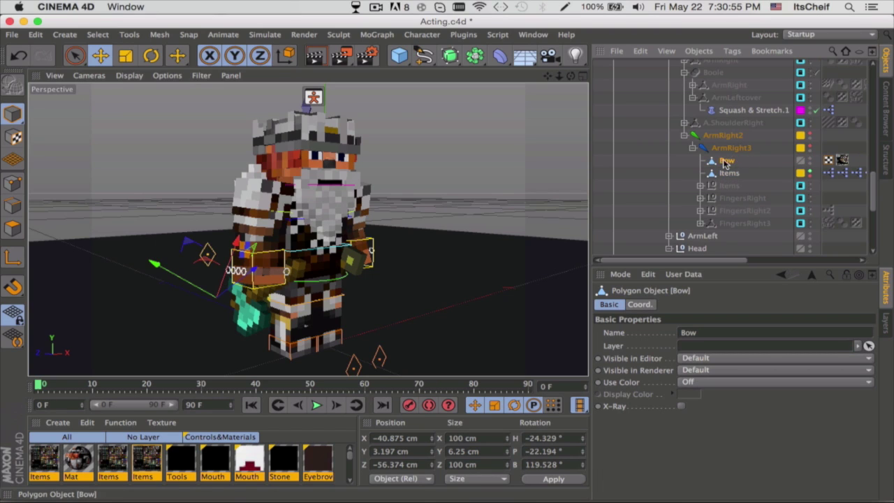
{"action": "left_click_drag", "start_coordinate": [731, 173], "coordinate": [731, 174]}
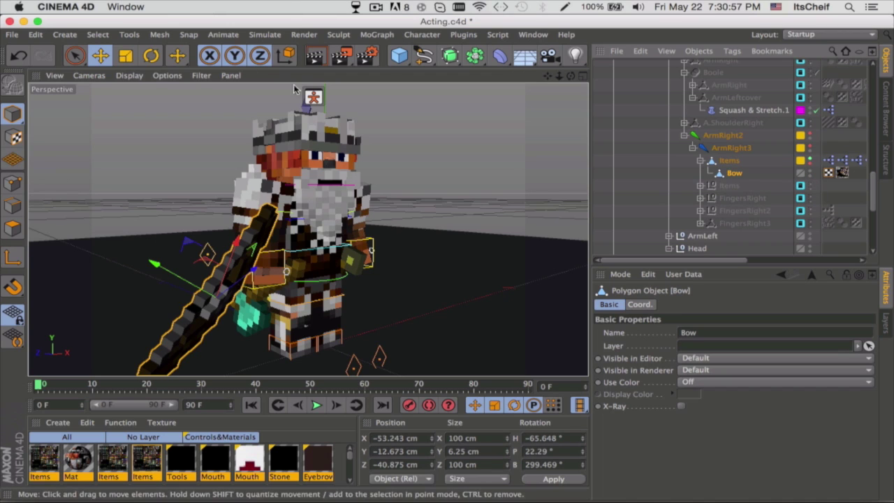
- Rotate the bow to about H -165°, P -34°, B 284° and move it to about X -5.1, Y -2.8, Z -35.3 cm
{"action": "left_click", "coordinate": [151, 56]}
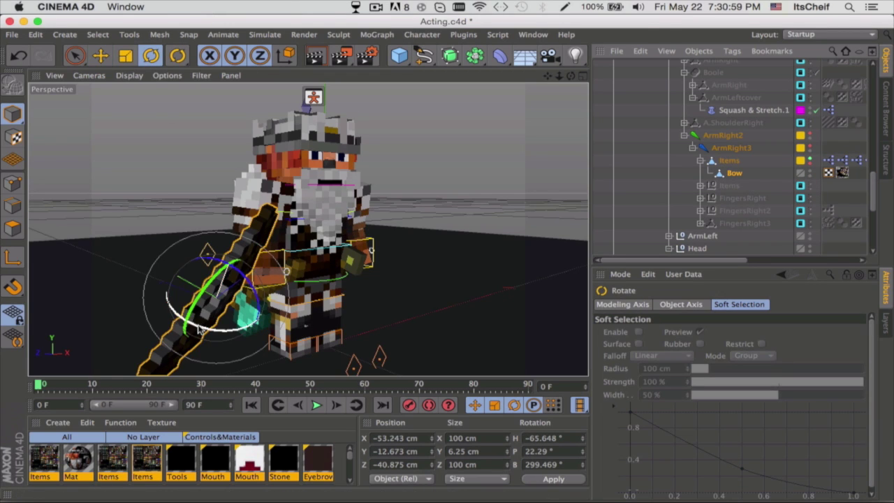
{"action": "left_click_drag", "start_coordinate": [201, 330], "coordinate": [158, 255]}
{"action": "left_click_drag", "start_coordinate": [571, 76], "coordinate": [538, 79]}
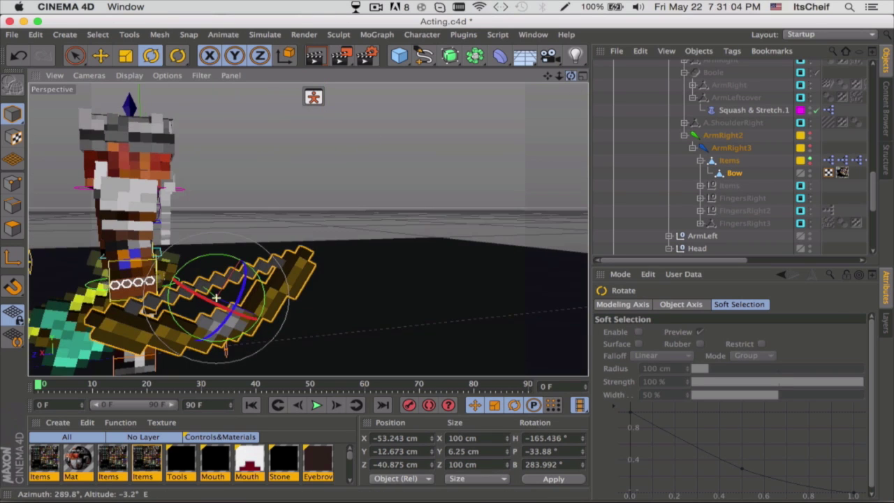
{"action": "left_click", "coordinate": [100, 56]}
{"action": "left_click_drag", "start_coordinate": [213, 296], "coordinate": [193, 279]}
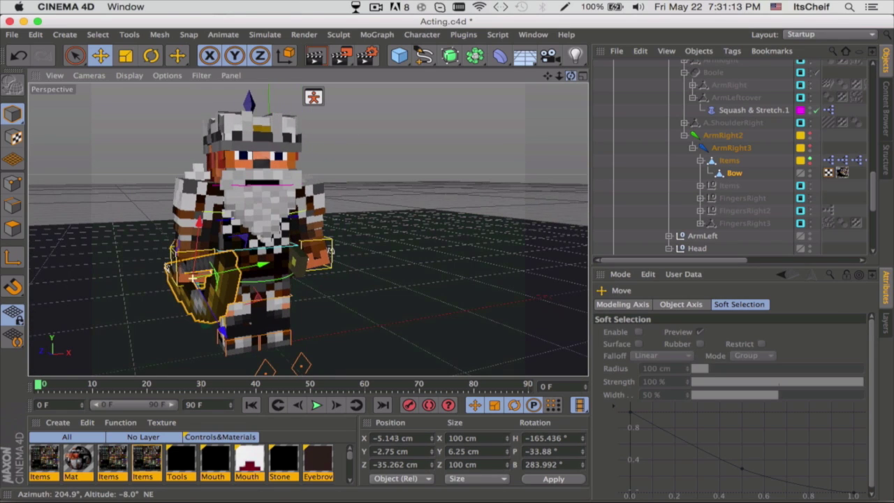
- Fine-tune the bow's rotation to about H -176.5°, P -34.5°, B 285.4°
{"action": "left_click", "coordinate": [156, 56]}
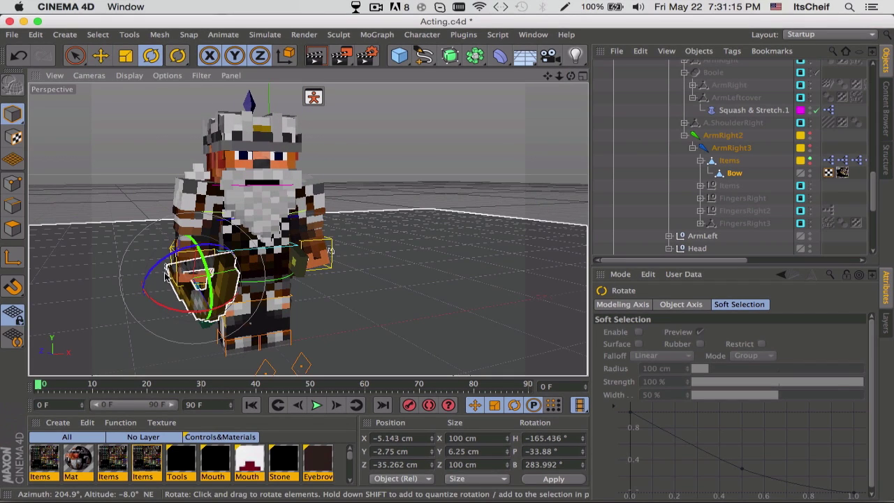
{"action": "left_click_drag", "start_coordinate": [165, 277], "coordinate": [149, 273]}
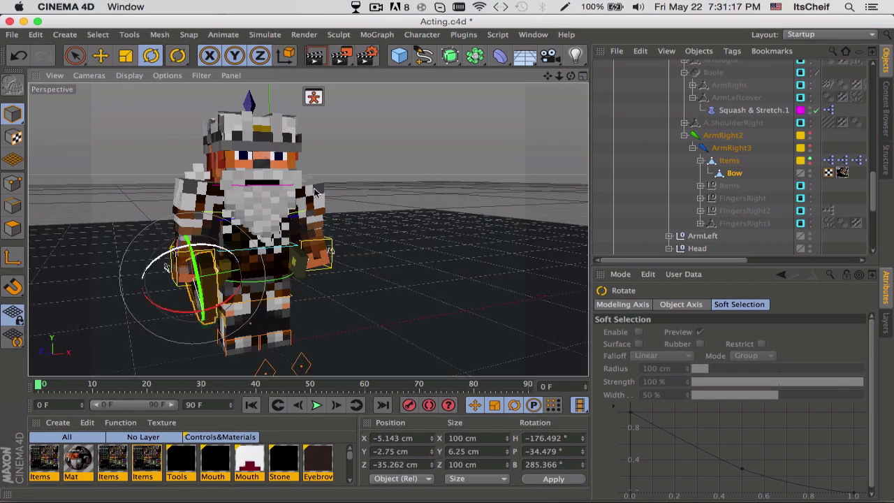
{"action": "left_click_drag", "start_coordinate": [571, 75], "coordinate": [646, 99]}
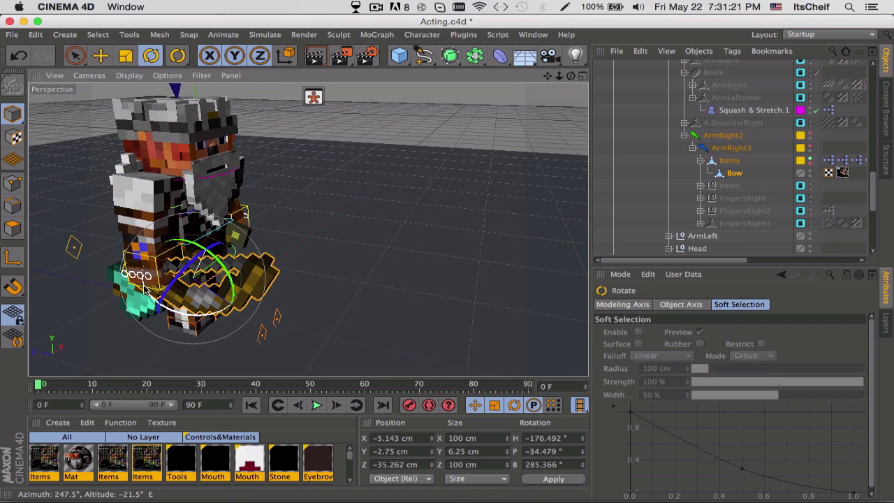
{"action": "left_click_drag", "start_coordinate": [143, 283], "coordinate": [144, 286]}
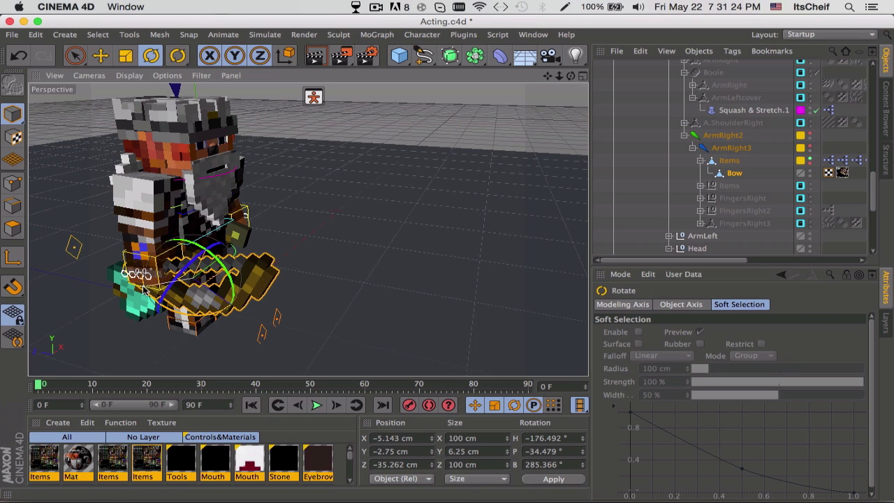
- Move the bow beside the right hand, to about X -12.5, Y 3.7, Z -12.4 cm
{"action": "left_click", "coordinate": [102, 55]}
{"action": "left_click_drag", "start_coordinate": [329, 289], "coordinate": [288, 280]}
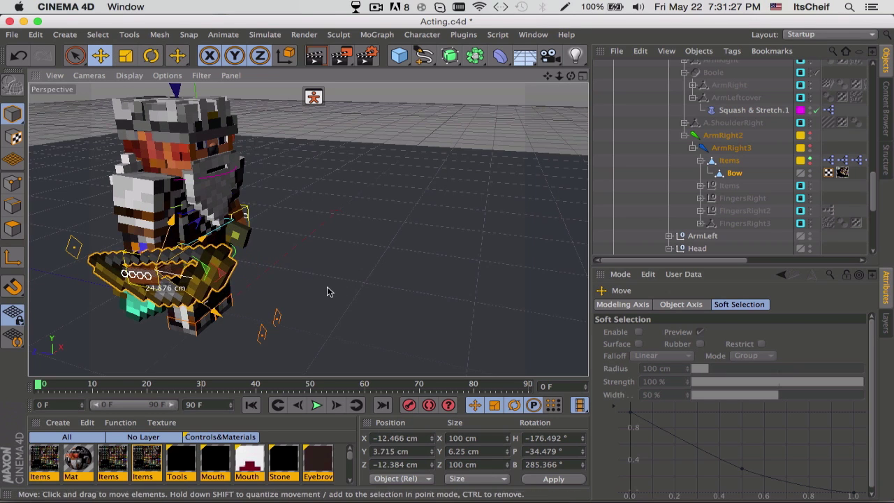
{"action": "left_click_drag", "start_coordinate": [571, 75], "coordinate": [572, 76]}
{"action": "left_click_drag", "start_coordinate": [155, 271], "coordinate": [71, 248], "text": "alt"}
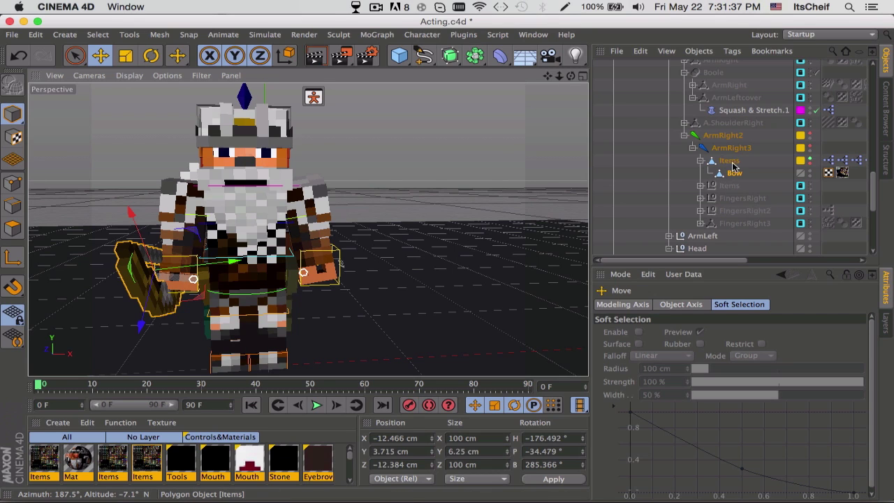
- Reparent the Bow object to FIngersLeft2 under ArmLeft3 in the left arm's hierarchy
{"action": "left_click", "coordinate": [670, 236]}
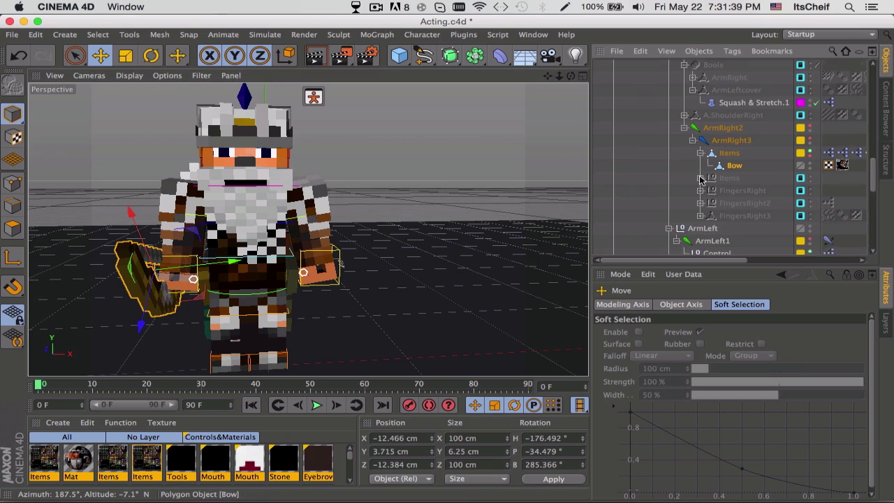
{"action": "scroll", "coordinate": [712, 129], "scroll_direction": "down", "scroll_amount": 3}
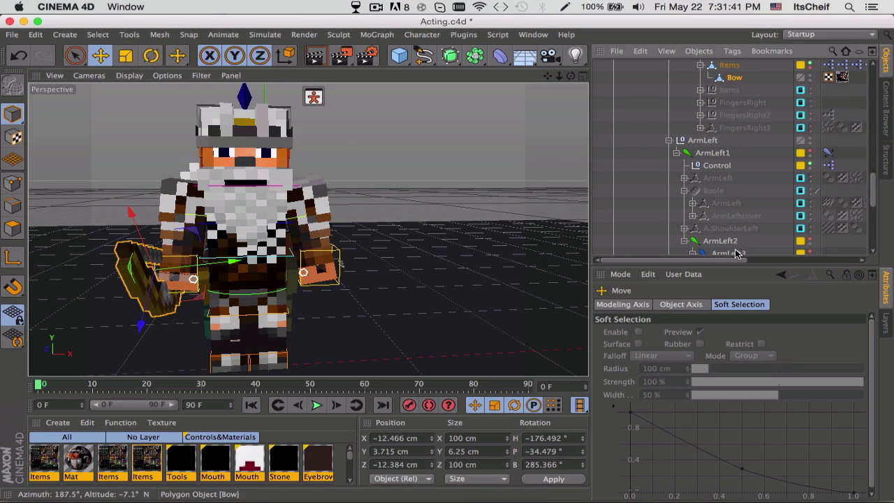
{"action": "scroll", "coordinate": [736, 253], "scroll_direction": "down", "scroll_amount": 3}
{"action": "left_click_drag", "start_coordinate": [740, 179], "coordinate": [740, 178]}
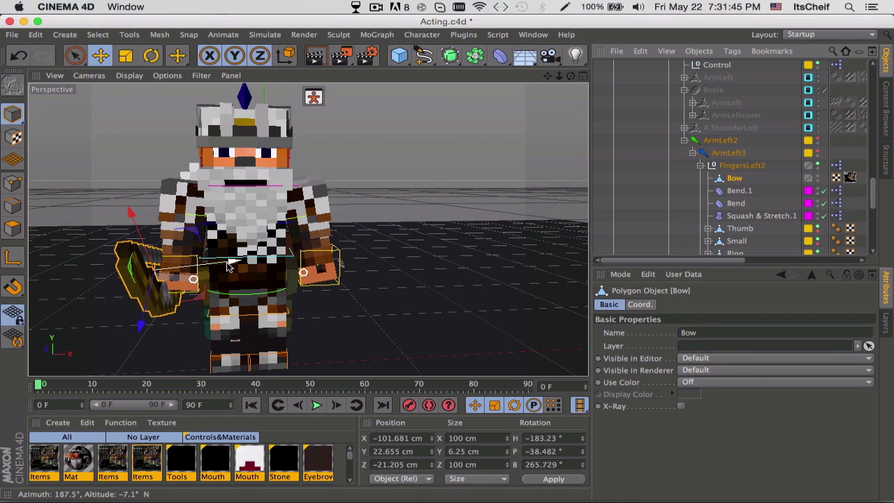
- Move the bow into the left hand, to about X 1.7, Y 20.7, Z -0.9 cm
{"action": "left_click_drag", "start_coordinate": [224, 266], "coordinate": [223, 270]}
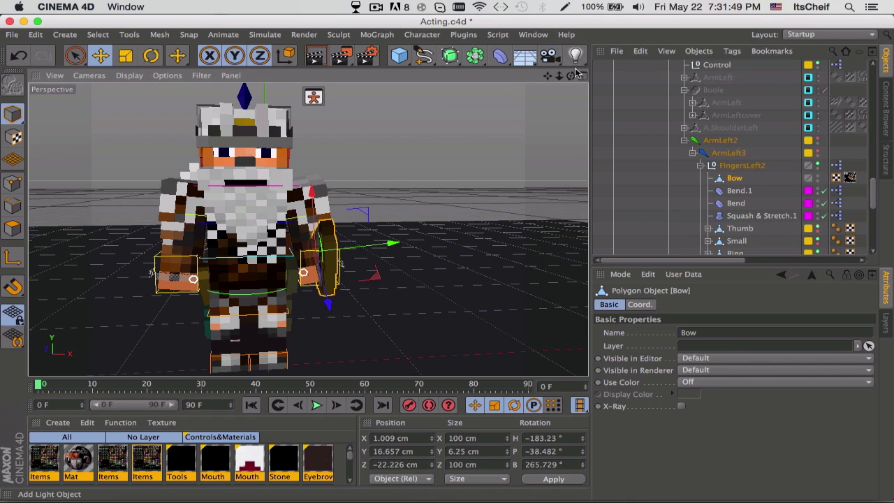
{"action": "left_click_drag", "start_coordinate": [572, 75], "coordinate": [451, 61]}
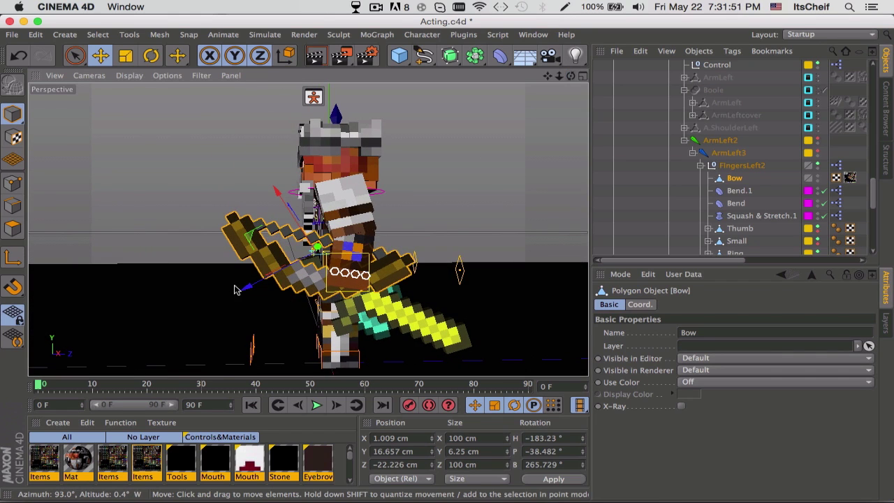
{"action": "left_click_drag", "start_coordinate": [227, 257], "coordinate": [247, 259]}
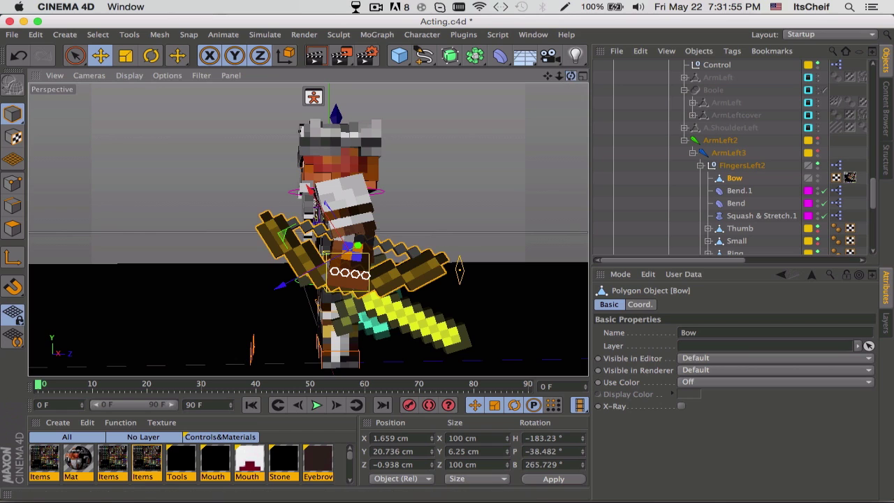
- Turn the character's upper body about the vertical axis with the waist control ring
{"action": "left_click_drag", "start_coordinate": [571, 75], "coordinate": [692, 74]}
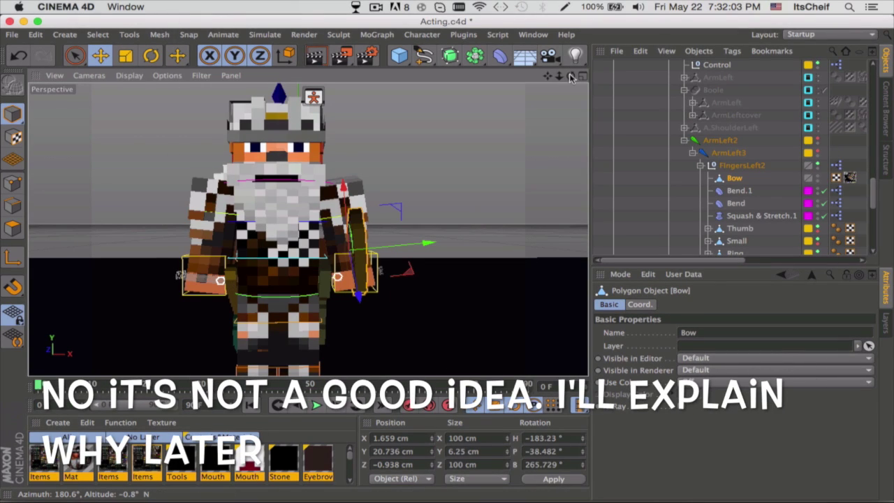
{"action": "left_click_drag", "start_coordinate": [570, 76], "coordinate": [755, 81]}
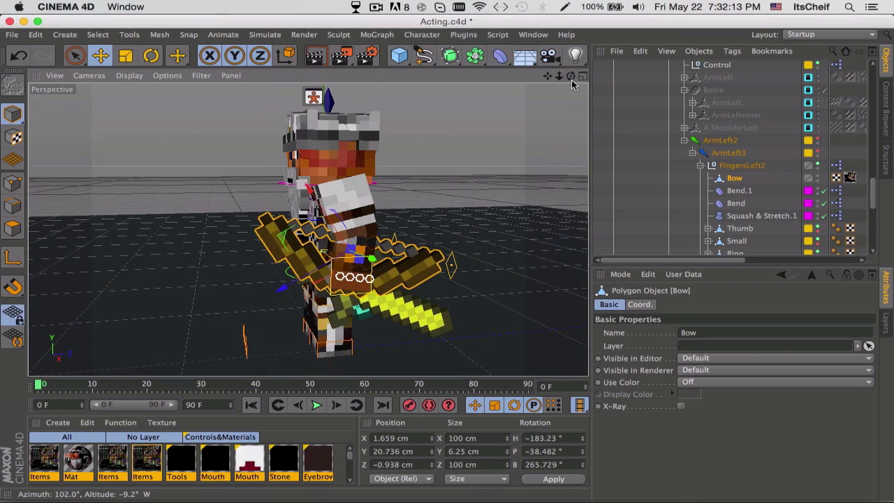
{"action": "left_click_drag", "start_coordinate": [571, 77], "coordinate": [633, 81]}
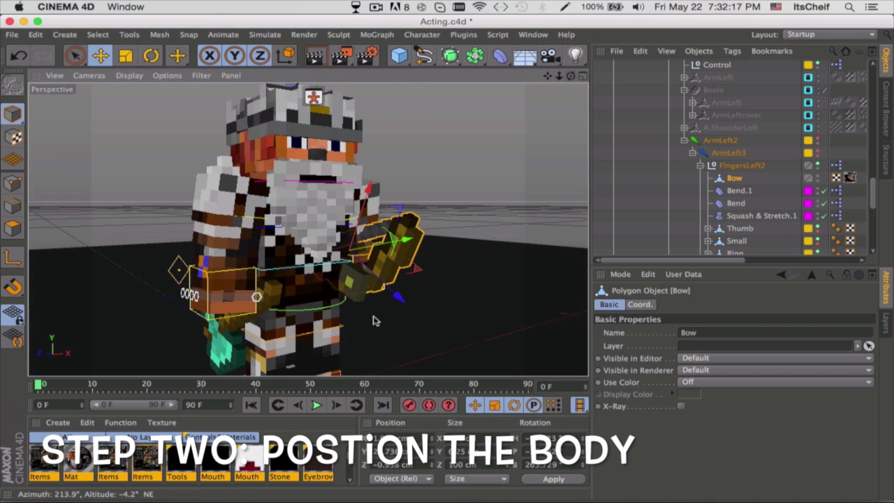
{"action": "left_click", "coordinate": [313, 313]}
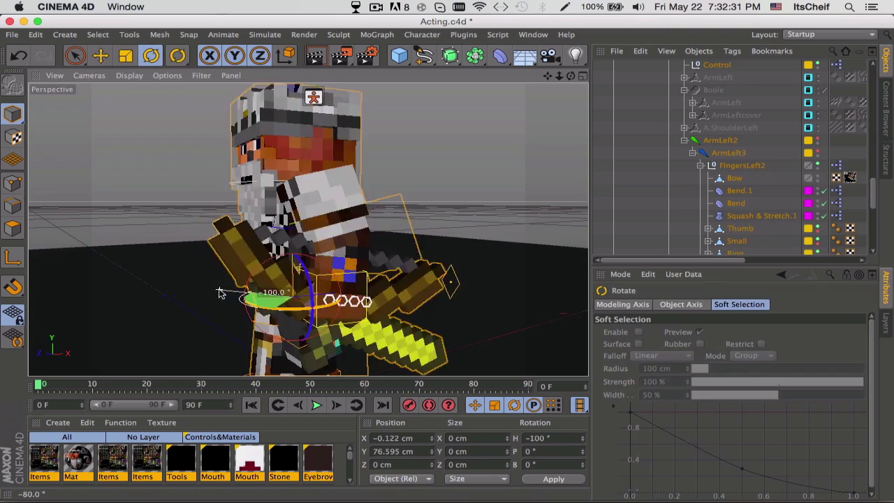
{"action": "left_click_drag", "start_coordinate": [219, 292], "coordinate": [244, 300]}
- Lean the torso by rotating its body controls and turn the Head spline to a heading of 70°
{"action": "left_click", "coordinate": [269, 283]}
{"action": "left_click_drag", "start_coordinate": [263, 246], "coordinate": [257, 257]}
{"action": "left_click", "coordinate": [300, 207]}
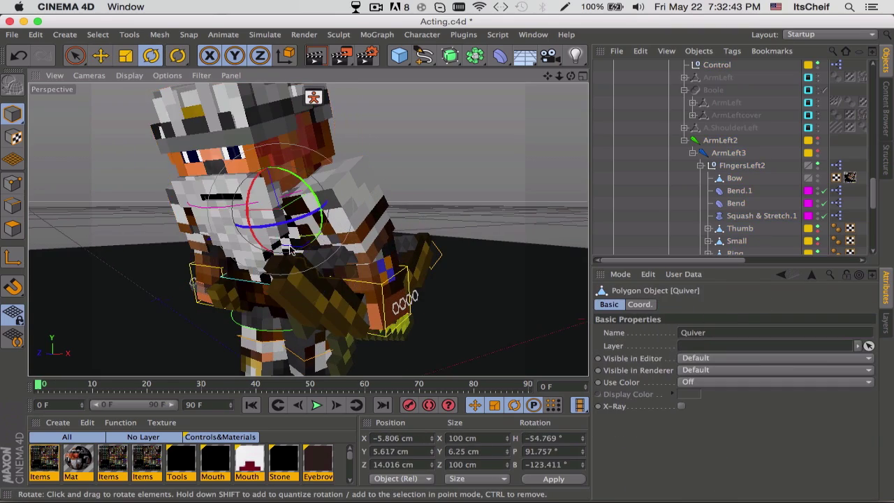
{"action": "left_click", "coordinate": [245, 280]}
{"action": "left_click_drag", "start_coordinate": [243, 215], "coordinate": [238, 228]}
{"action": "left_click", "coordinate": [269, 150]}
{"action": "left_click_drag", "start_coordinate": [241, 192], "coordinate": [272, 194]}
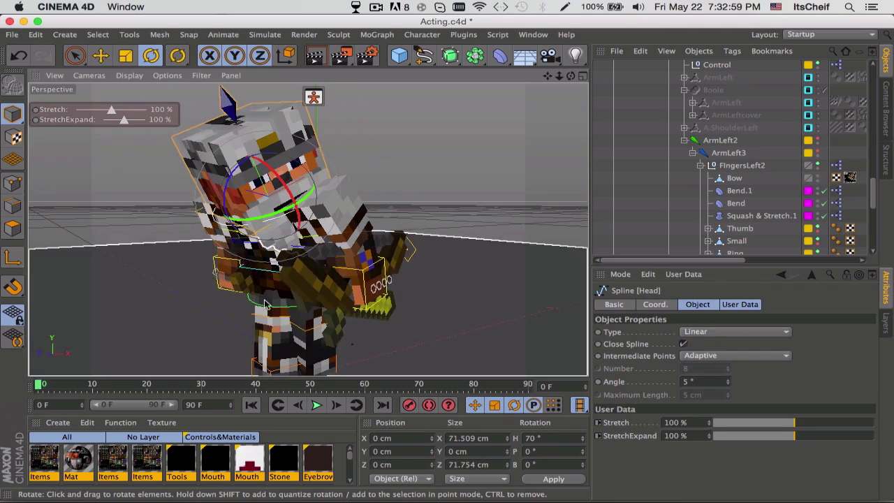
- Move the left arm controller G.ArmLeft across the front of the body to about X 50.9, Y 22.5, Z -58 cm
{"action": "left_click_drag", "start_coordinate": [571, 76], "coordinate": [350, 202]}
{"action": "left_click", "coordinate": [352, 278]}
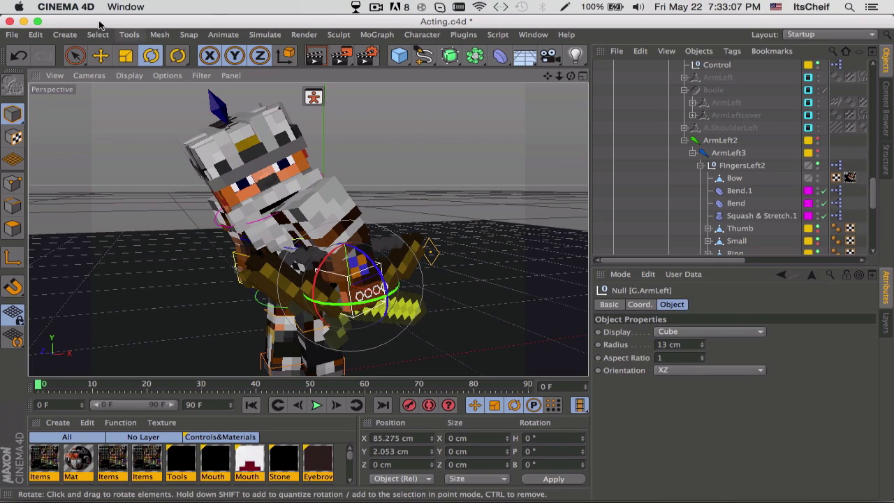
{"action": "left_click", "coordinate": [100, 57]}
{"action": "left_click_drag", "start_coordinate": [571, 76], "coordinate": [569, 112]}
{"action": "left_click_drag", "start_coordinate": [350, 285], "coordinate": [447, 281], "text": "alt"}
{"action": "left_click_drag", "start_coordinate": [433, 322], "coordinate": [310, 299]}
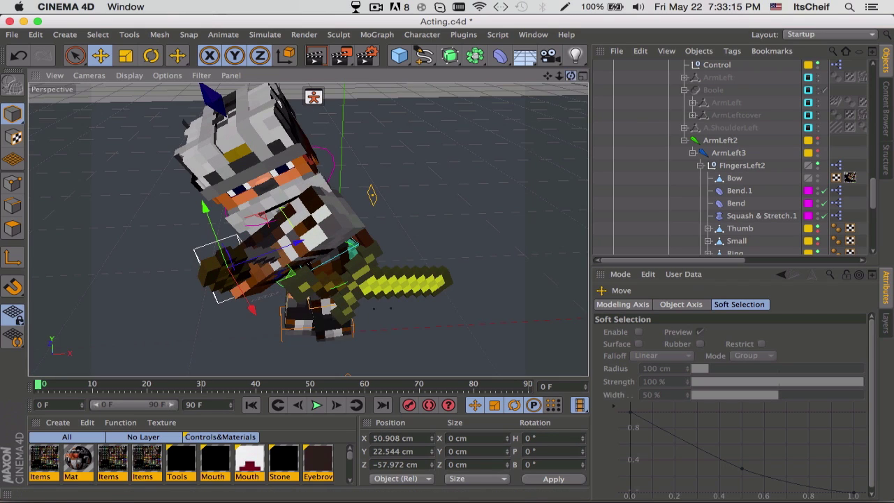
- Raise G.ArmLeft to chest height in front of the character, at about X 98.5, Y 45.1, Z -79.9 cm
{"action": "left_click_drag", "start_coordinate": [571, 76], "coordinate": [418, 38]}
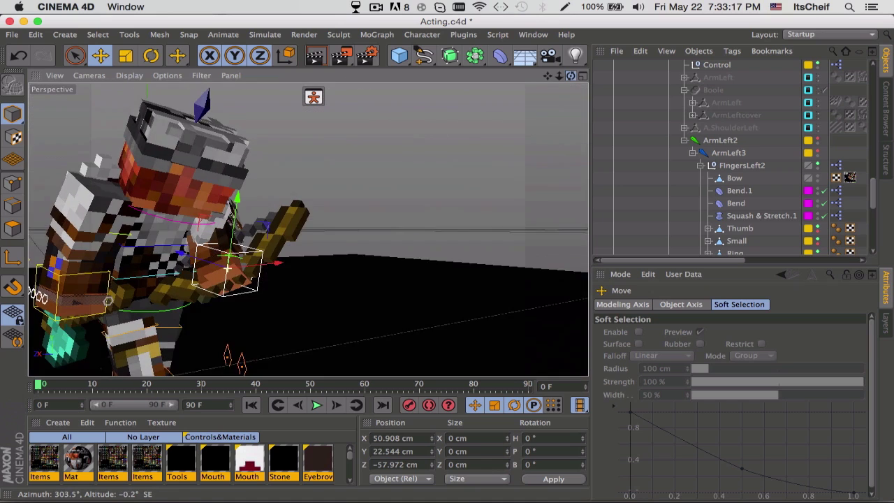
{"action": "left_click_drag", "start_coordinate": [214, 326], "coordinate": [234, 321]}
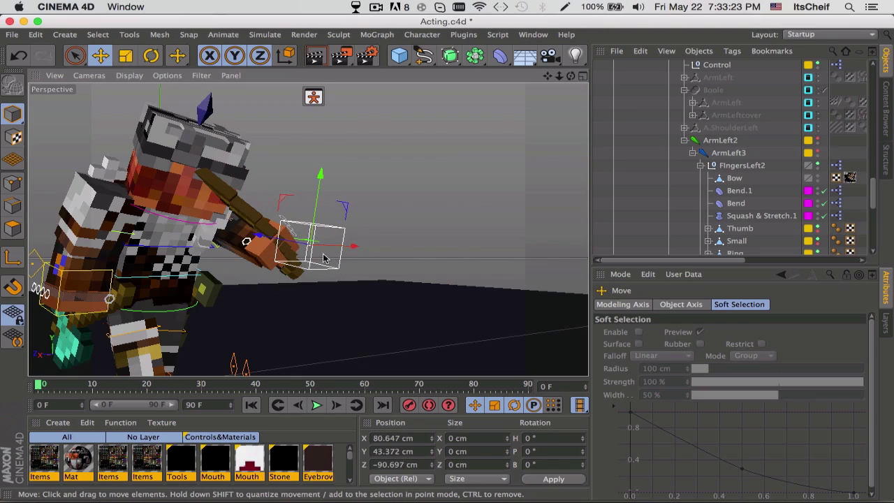
{"action": "left_click_drag", "start_coordinate": [573, 77], "coordinate": [555, 91]}
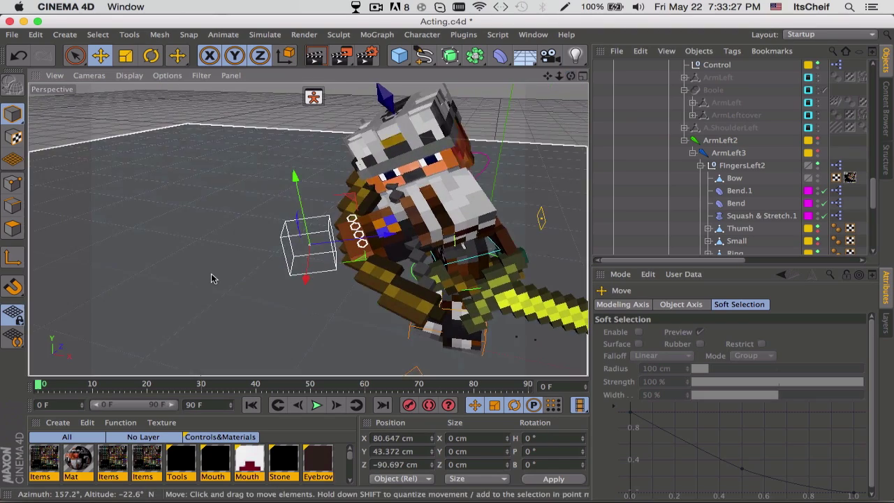
{"action": "left_click_drag", "start_coordinate": [214, 277], "coordinate": [243, 305]}
{"action": "left_click_drag", "start_coordinate": [572, 77], "coordinate": [552, 82]}
{"action": "left_click_drag", "start_coordinate": [370, 210], "coordinate": [375, 172]}
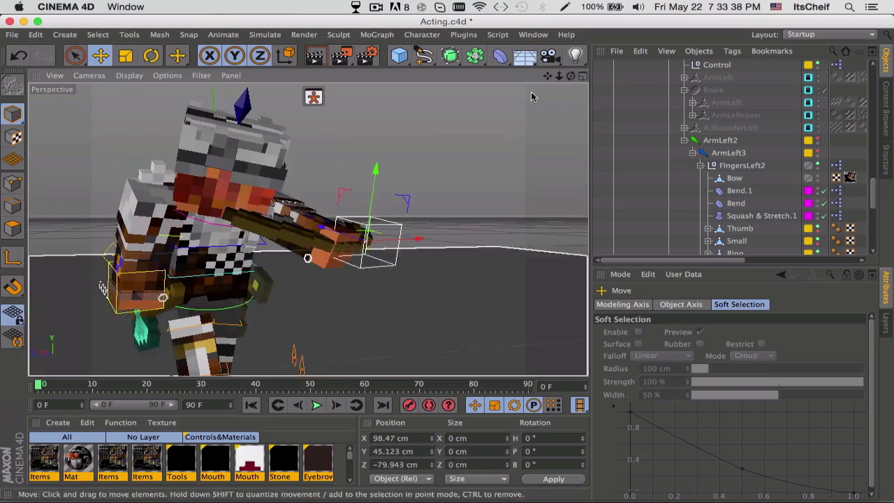
- Stretch the left arm outward by moving G.ArmLeft to about X 130.8, Y 58.8, Z -62 cm
{"action": "left_click_drag", "start_coordinate": [572, 75], "coordinate": [533, 95]}
{"action": "mouse_move", "coordinate": [381, 231]}
{"action": "left_mouse_down"}
{"action": "mouse_move", "coordinate": [383, 269]}
{"action": "mouse_move", "coordinate": [384, 230]}
{"action": "left_mouse_up"}
{"action": "left_click_drag", "start_coordinate": [571, 76], "coordinate": [559, 78]}
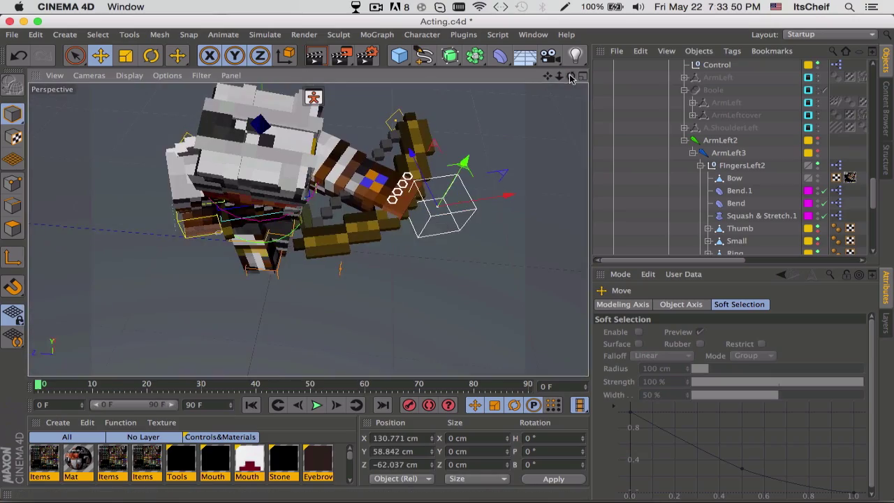
{"action": "mouse_move", "coordinate": [572, 76]}
{"action": "left_mouse_down"}
{"action": "mouse_move", "coordinate": [563, 105]}
{"action": "mouse_move", "coordinate": [552, 87]}
{"action": "mouse_move", "coordinate": [572, 76]}
{"action": "left_mouse_up"}
{"action": "left_click_drag", "start_coordinate": [385, 246], "coordinate": [452, 243], "text": "alt"}
{"action": "left_click_drag", "start_coordinate": [572, 76], "coordinate": [632, 35]}
{"action": "left_click_drag", "start_coordinate": [389, 243], "coordinate": [427, 239], "text": "alt"}
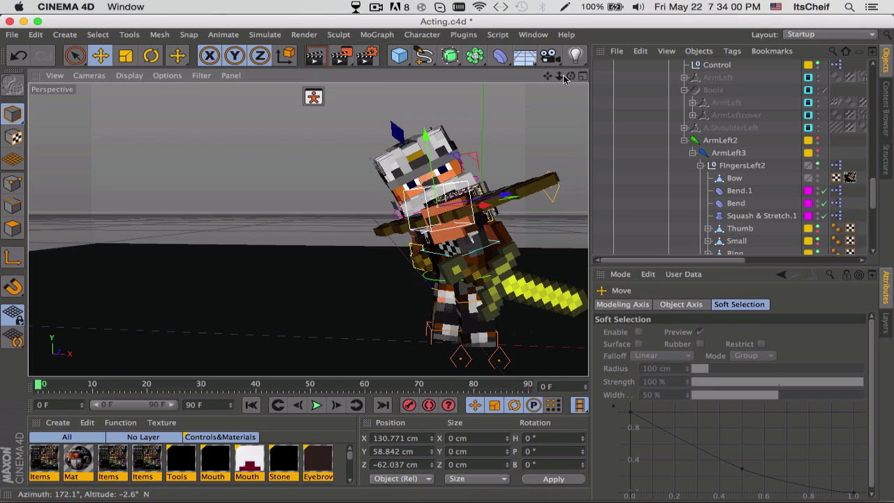
- Select LeftArmPole inside G.ArmLeft of the ArmsGoals/Poles group and lower it below the left forearm to turn the arm
{"action": "left_click_drag", "start_coordinate": [571, 77], "coordinate": [521, 84]}
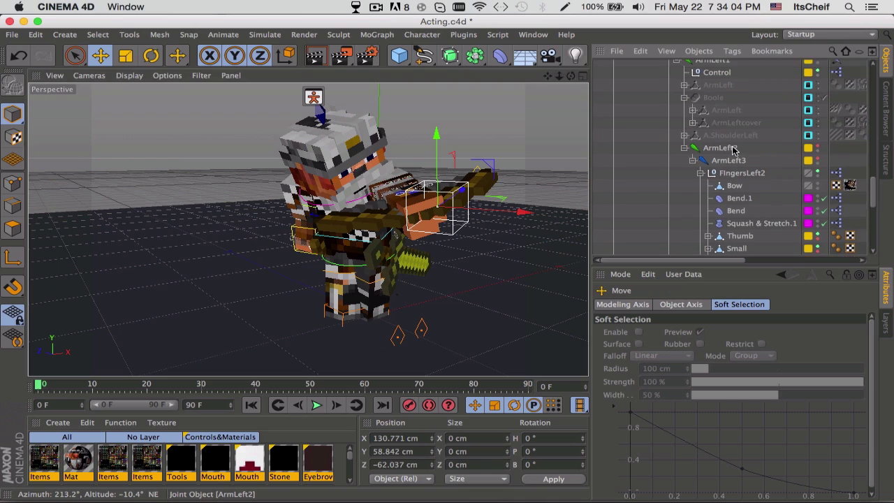
{"action": "scroll", "coordinate": [737, 146], "scroll_direction": "down", "scroll_amount": 3}
{"action": "scroll", "coordinate": [733, 151], "scroll_direction": "up", "scroll_amount": 10}
{"action": "scroll", "coordinate": [706, 152], "scroll_direction": "up", "scroll_amount": 1}
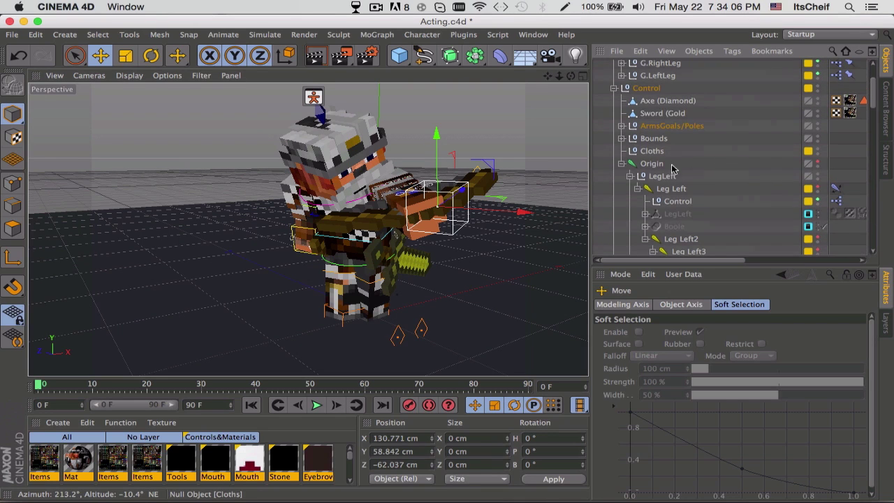
{"action": "left_click", "coordinate": [622, 165]}
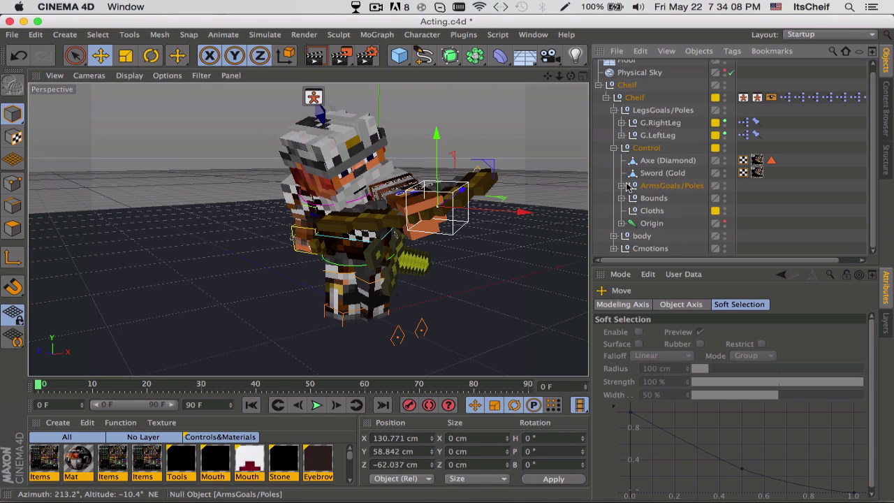
{"action": "left_click", "coordinate": [669, 214]}
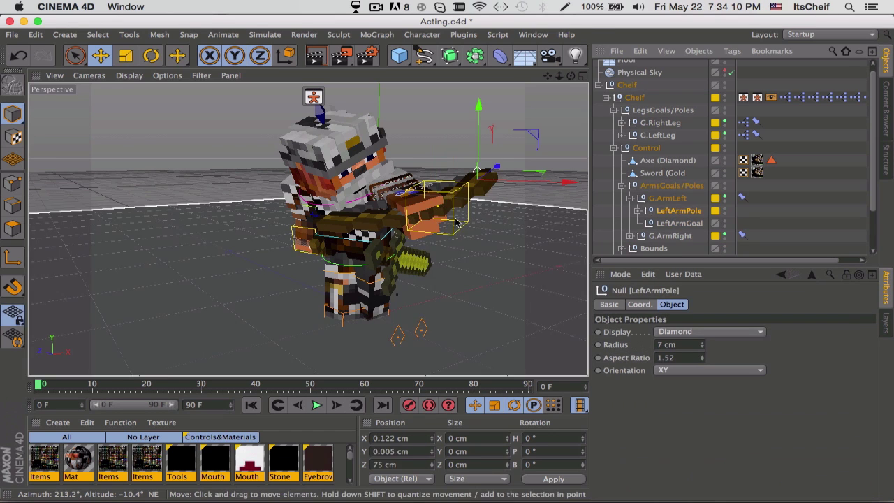
{"action": "left_click_drag", "start_coordinate": [467, 221], "coordinate": [392, 282]}
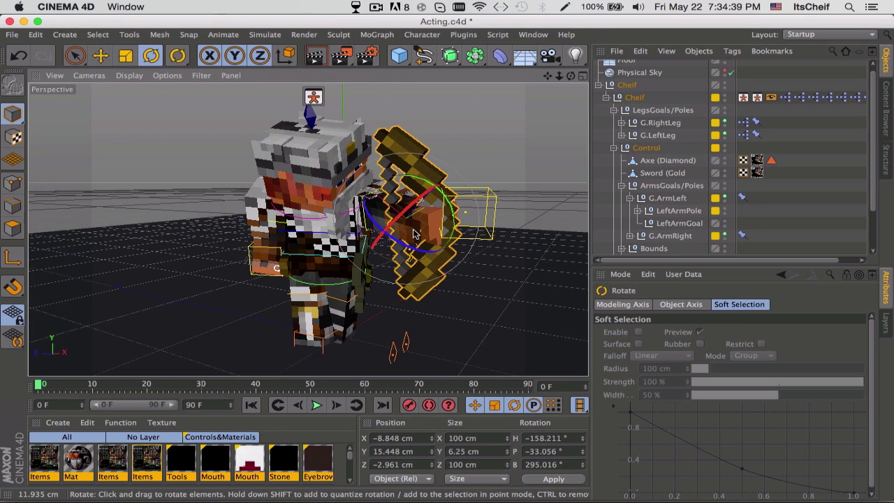
- Rotate the bow in the left hand to about H -186.2°, P -40.9°, B 264.7°
{"action": "left_click_drag", "start_coordinate": [411, 236], "coordinate": [407, 243]}
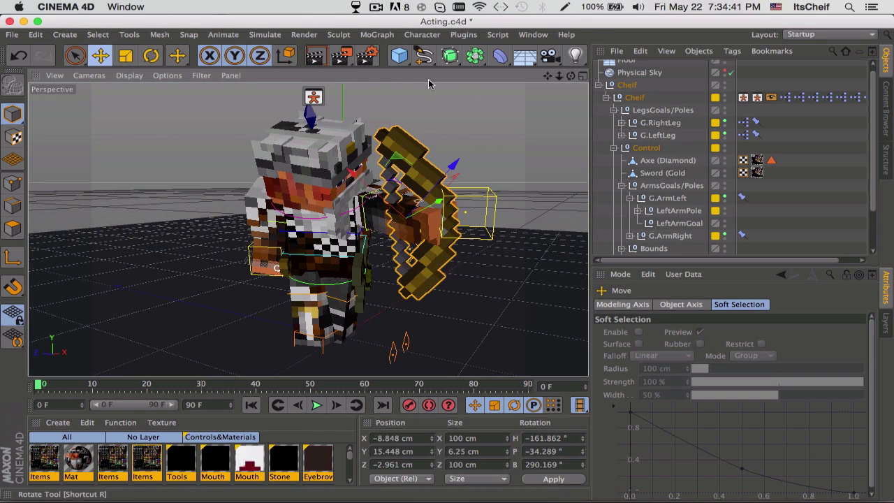
{"action": "left_click_drag", "start_coordinate": [278, 269], "coordinate": [401, 211], "text": "alt"}
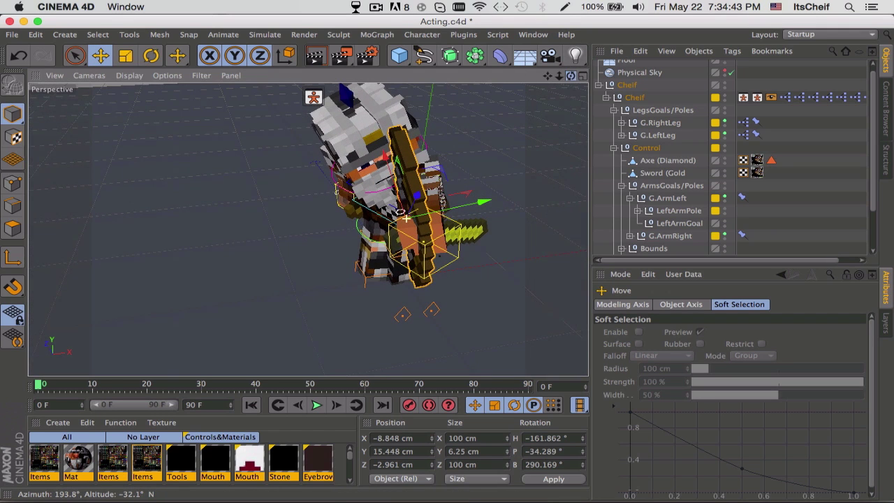
{"action": "left_click", "coordinate": [152, 56]}
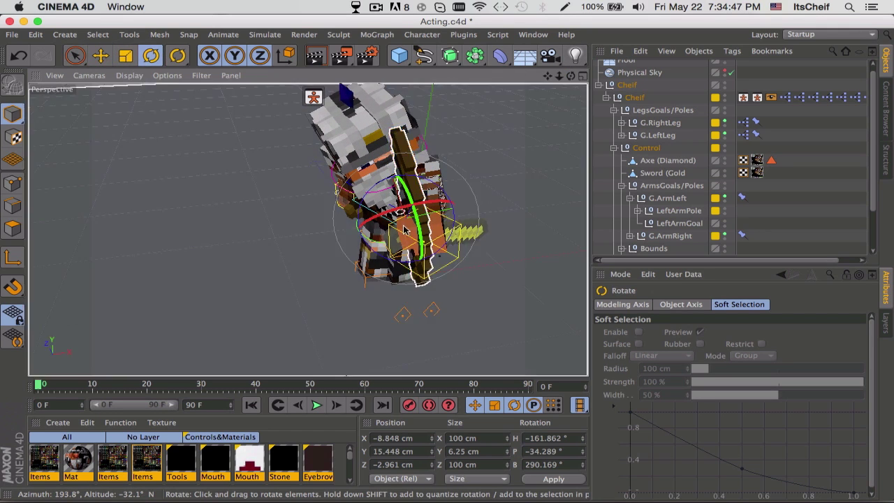
{"action": "left_click_drag", "start_coordinate": [404, 231], "coordinate": [435, 223]}
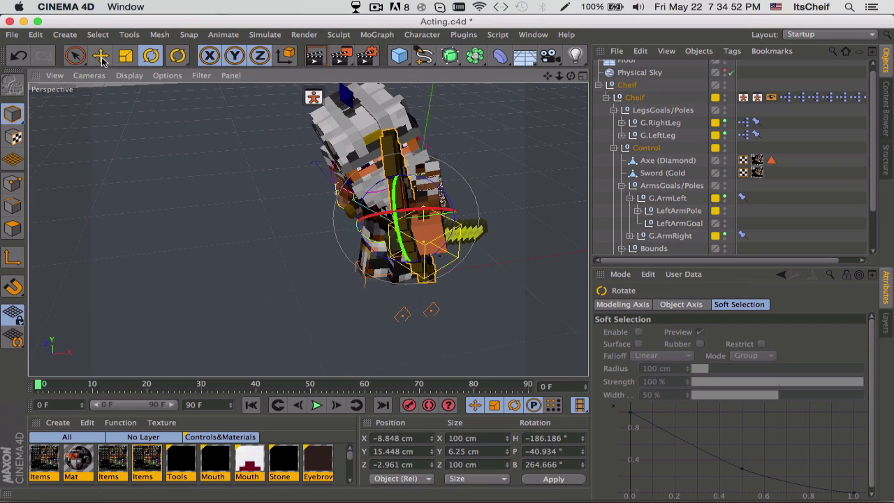
- Move the bow into the left hand's grip, to about X 0.5, Y 18.9, Z -0.8 cm
{"action": "left_click", "coordinate": [100, 55]}
{"action": "left_click_drag", "start_coordinate": [571, 76], "coordinate": [517, 80]}
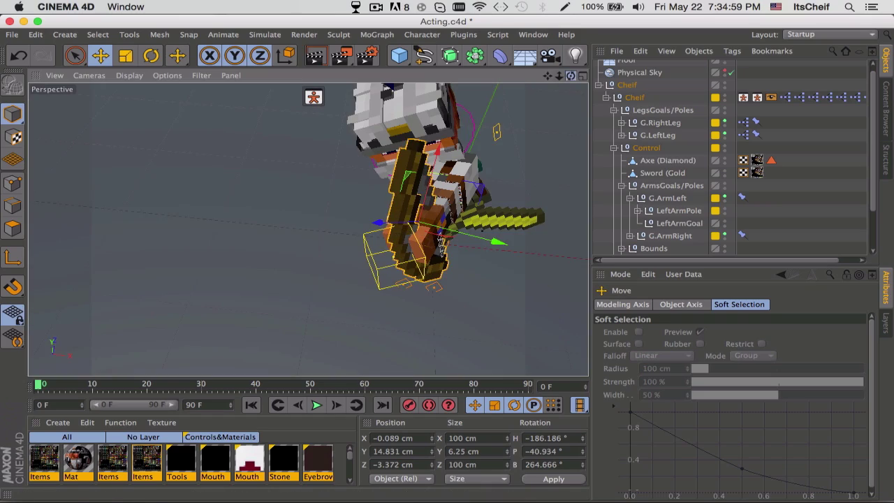
{"action": "left_click_drag", "start_coordinate": [571, 75], "coordinate": [606, 51]}
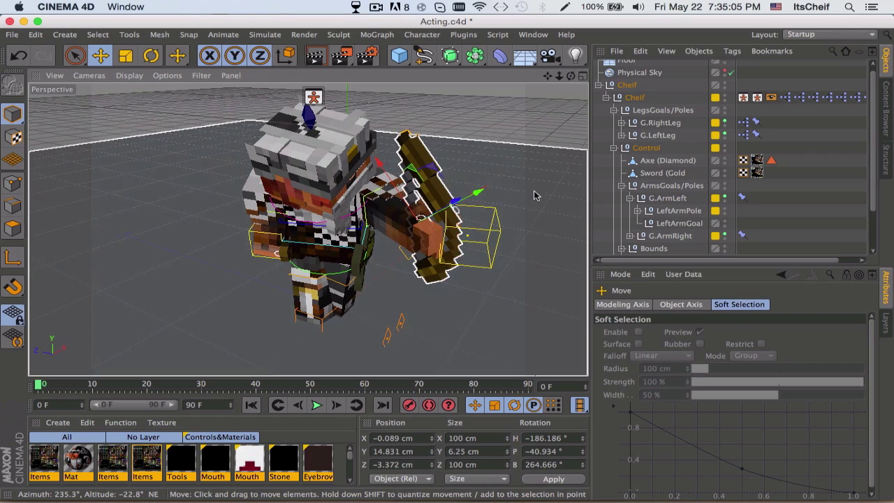
{"action": "scroll", "coordinate": [554, 144], "scroll_direction": "up", "scroll_amount": 3}
{"action": "left_click_drag", "start_coordinate": [573, 76], "coordinate": [515, 267]}
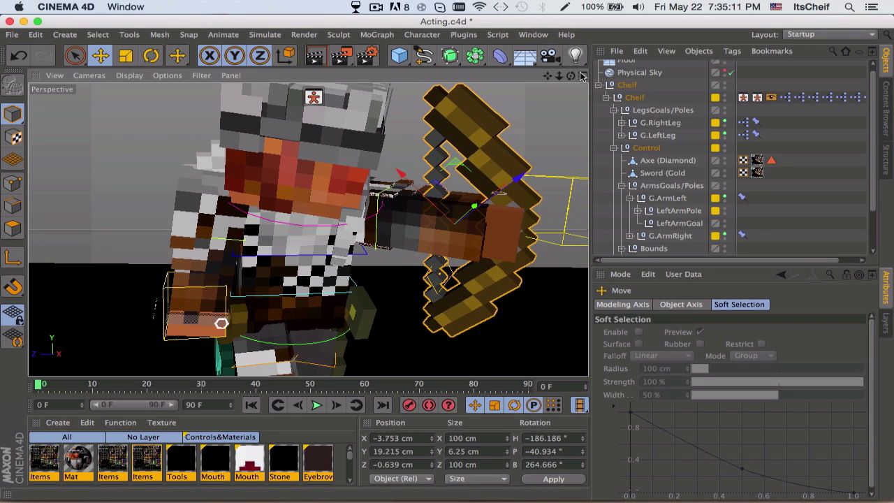
{"action": "left_click_drag", "start_coordinate": [573, 75], "coordinate": [454, 224]}
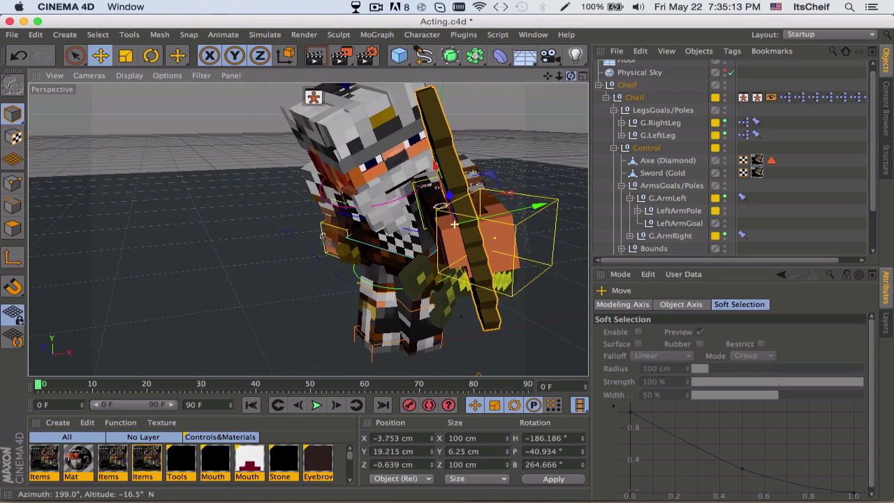
{"action": "left_click_drag", "start_coordinate": [518, 215], "coordinate": [537, 208]}
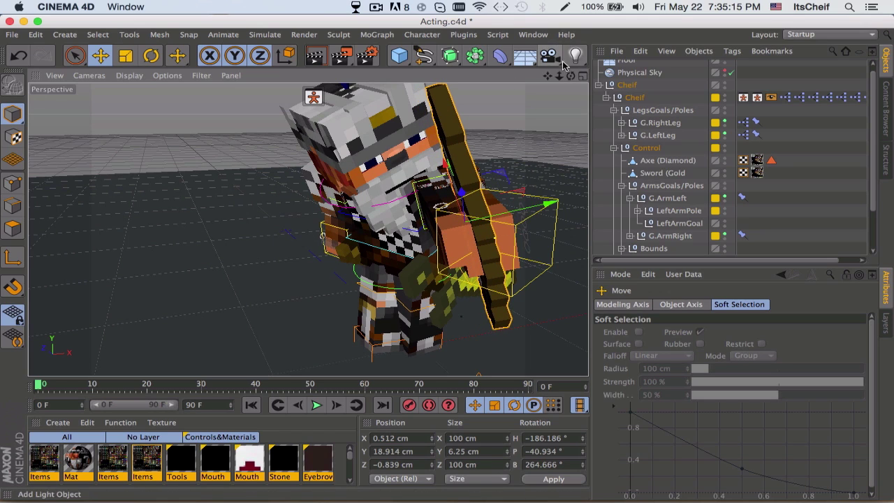
- Bring the right hand toward the bowstring by moving G.ArmRight to about X 65.3, Y 45.3, Z -32.9 cm
{"action": "left_click_drag", "start_coordinate": [571, 75], "coordinate": [179, 355]}
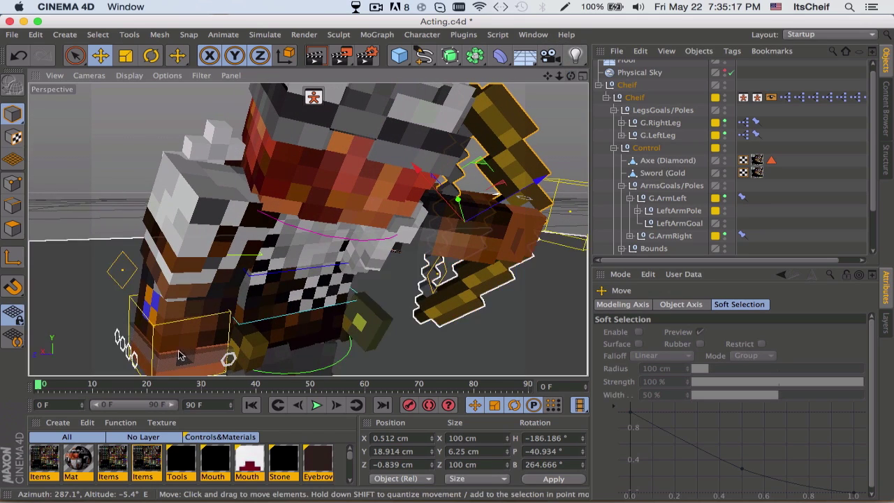
{"action": "left_click_drag", "start_coordinate": [454, 220], "coordinate": [479, 135], "text": "alt"}
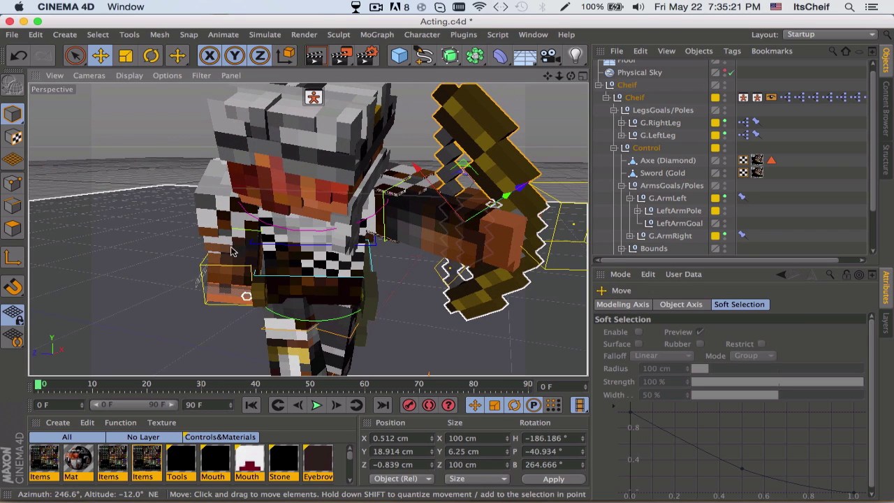
{"action": "left_click", "coordinate": [201, 269]}
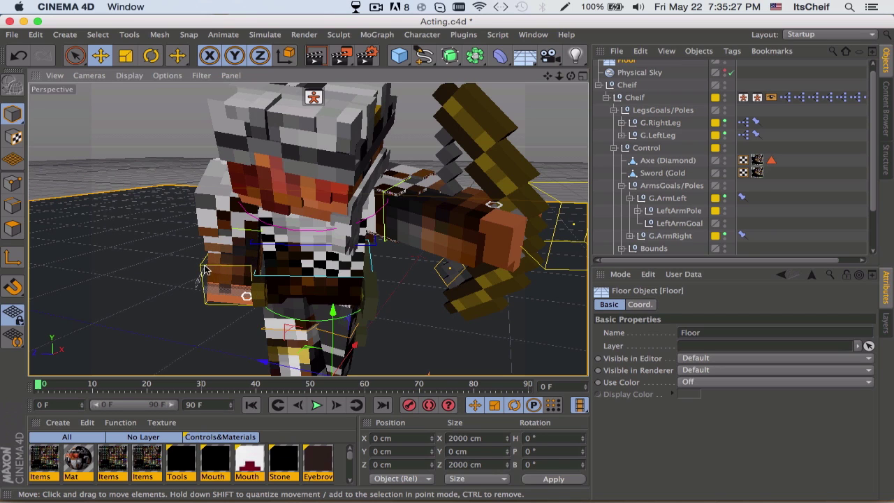
{"action": "left_click", "coordinate": [201, 269]}
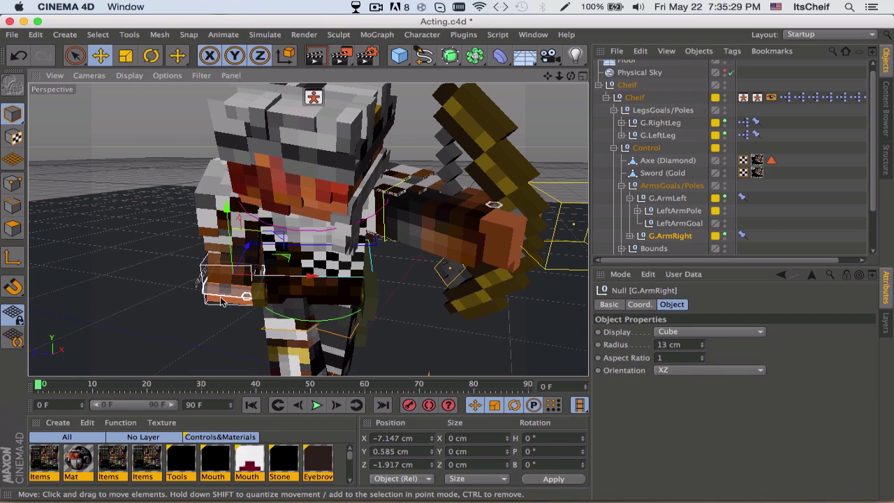
{"action": "left_click_drag", "start_coordinate": [222, 300], "coordinate": [317, 223]}
{"action": "mouse_move", "coordinate": [369, 188]}
{"action": "left_mouse_down"}
{"action": "mouse_move", "coordinate": [366, 232]}
{"action": "mouse_move", "coordinate": [377, 246]}
{"action": "mouse_move", "coordinate": [386, 188]}
{"action": "left_mouse_up"}
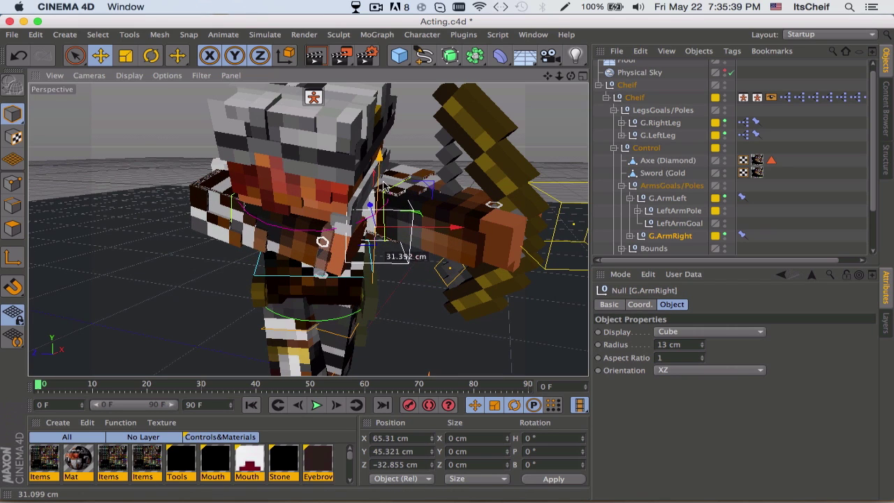
{"action": "left_click_drag", "start_coordinate": [384, 186], "coordinate": [384, 186]}
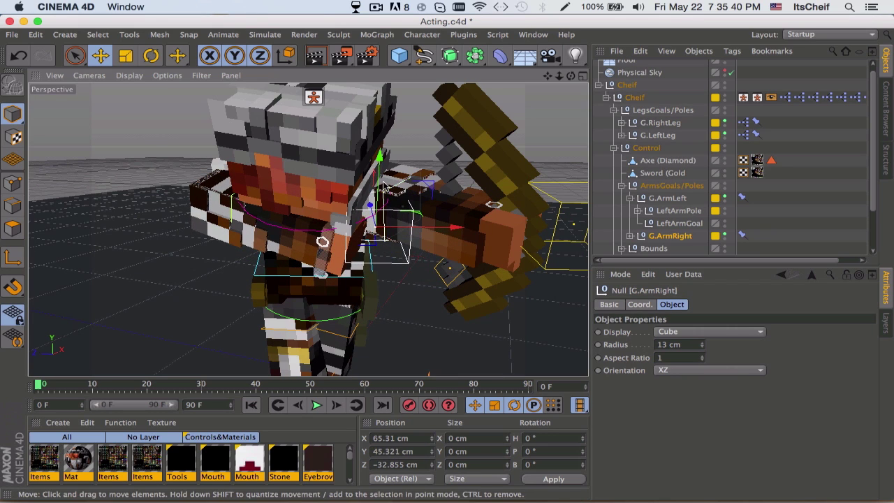
- Turn the right elbow by moving ArmRightPole, inside G.ArmRight, to about X -80.4, Y -72.6, Z 40 cm
{"action": "left_click", "coordinate": [631, 238]}
{"action": "scroll", "coordinate": [634, 238], "scroll_direction": "down", "scroll_amount": 2}
{"action": "left_click", "coordinate": [674, 227]}
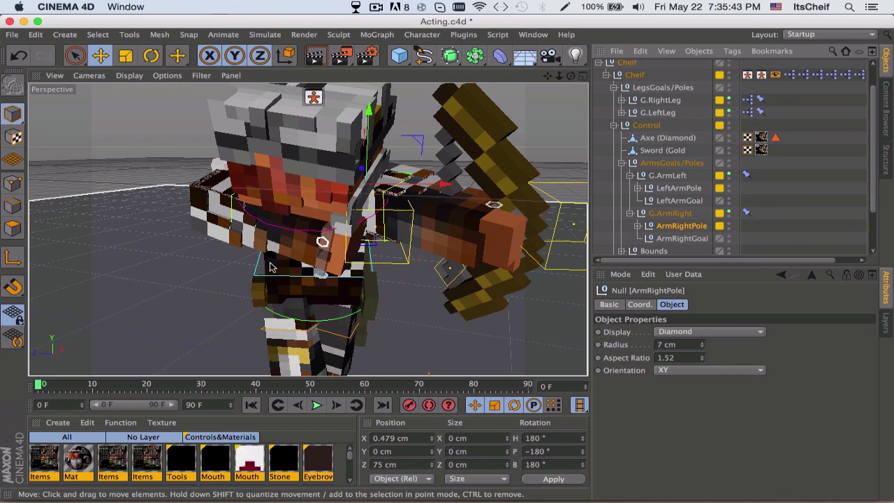
{"action": "left_click_drag", "start_coordinate": [270, 263], "coordinate": [130, 386]}
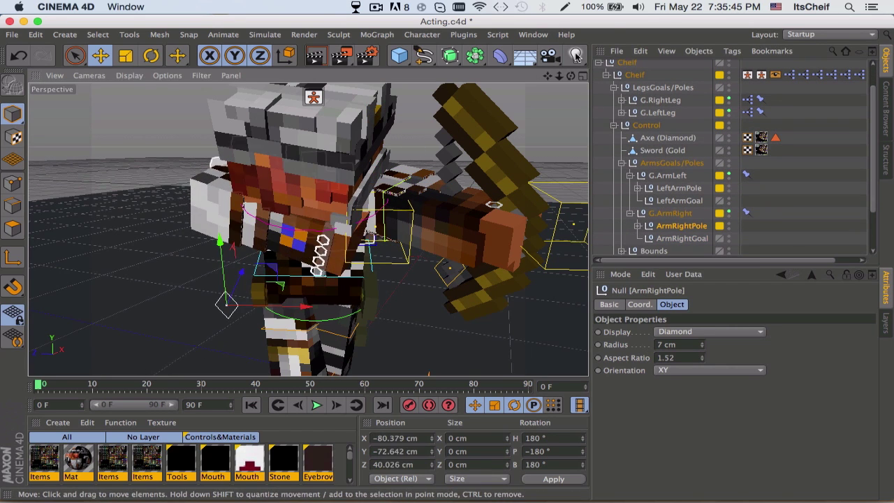
{"action": "left_click_drag", "start_coordinate": [571, 75], "coordinate": [404, 93]}
{"action": "left_click_drag", "start_coordinate": [227, 305], "coordinate": [229, 304], "text": "alt"}
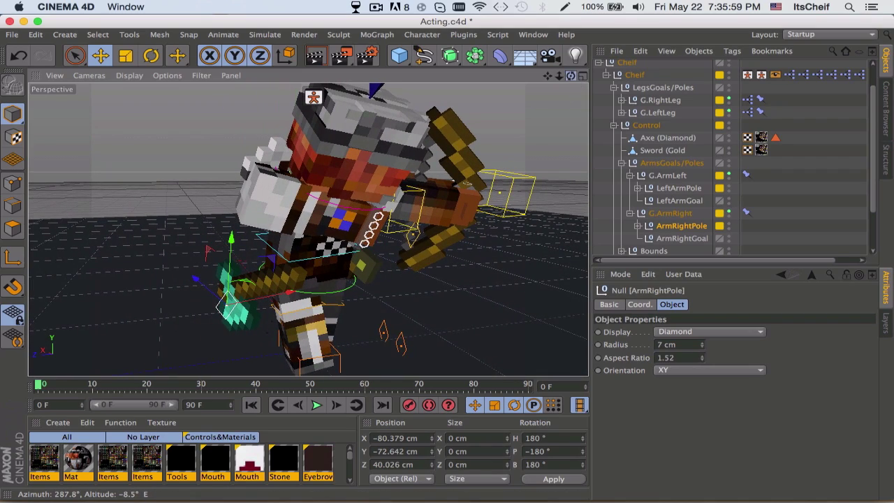
- Raise G.ArmLeft to about X 131.1, Y 68, Z -59.6 cm and G.ArmRight to about X 60.4, Y 53.6, Z -30.2 cm
{"action": "left_click_drag", "start_coordinate": [571, 75], "coordinate": [495, 160]}
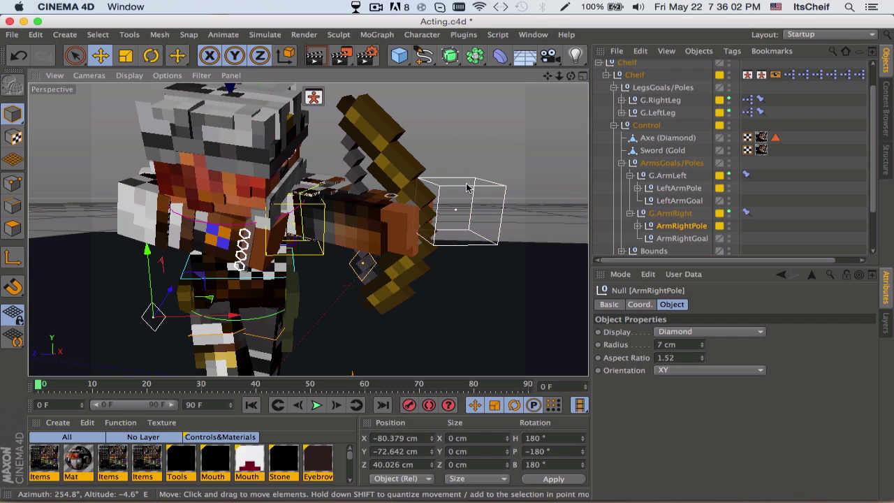
{"action": "left_click", "coordinate": [467, 187]}
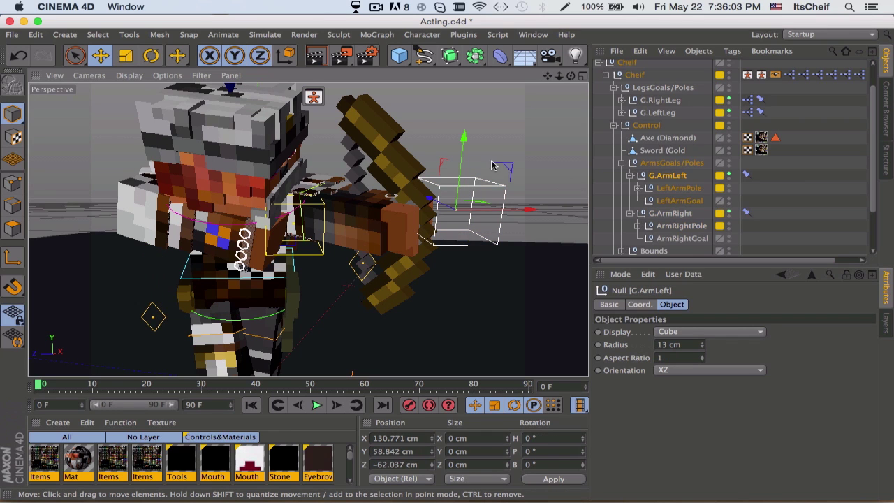
{"action": "left_click_drag", "start_coordinate": [489, 138], "coordinate": [489, 118]}
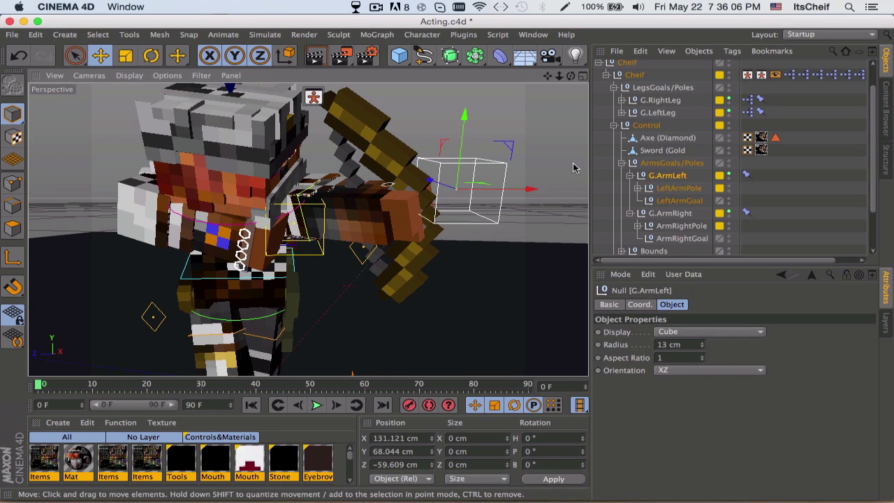
{"action": "left_click", "coordinate": [672, 212]}
{"action": "left_click_drag", "start_coordinate": [420, 272], "coordinate": [406, 263]}
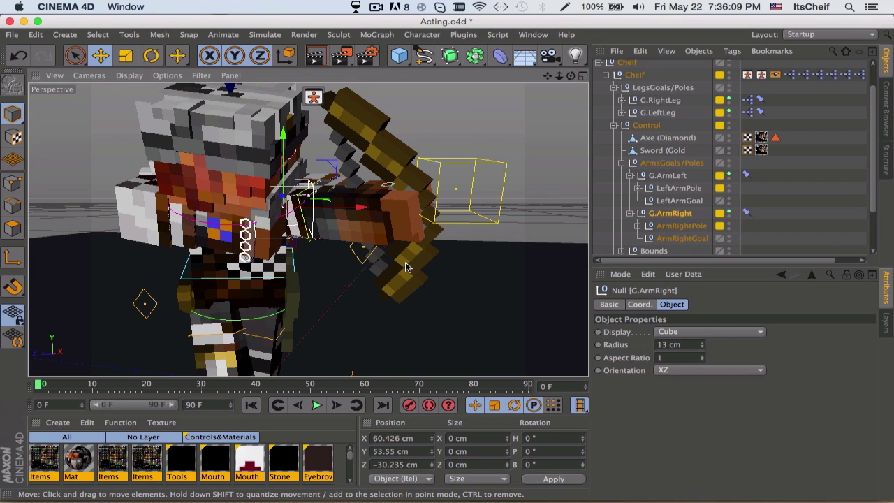
- Move the right foot's goal G.RightLeg along its Z axis to stagger the dwarf's stance
{"action": "left_click_drag", "start_coordinate": [546, 77], "coordinate": [571, 75]}
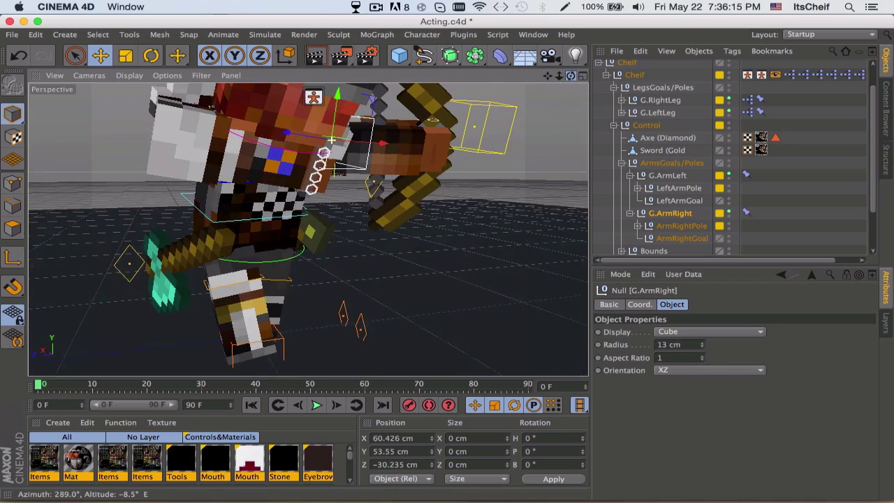
{"action": "left_click", "coordinate": [284, 342]}
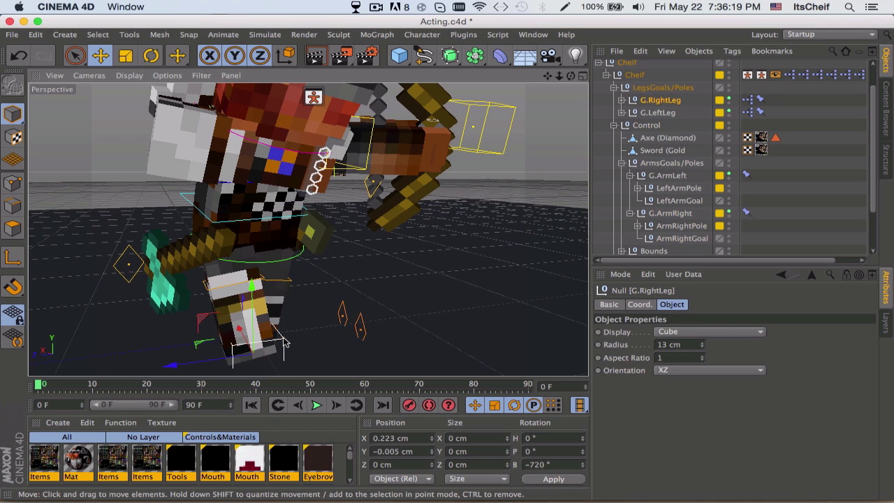
{"action": "left_click_drag", "start_coordinate": [210, 361], "coordinate": [174, 366]}
- Move the left foot's goal G.LeftLeg along Z the opposite way, to about Z -17.2 cm
{"action": "left_click_drag", "start_coordinate": [571, 83], "coordinate": [578, 21]}
{"action": "left_click", "coordinate": [228, 318]}
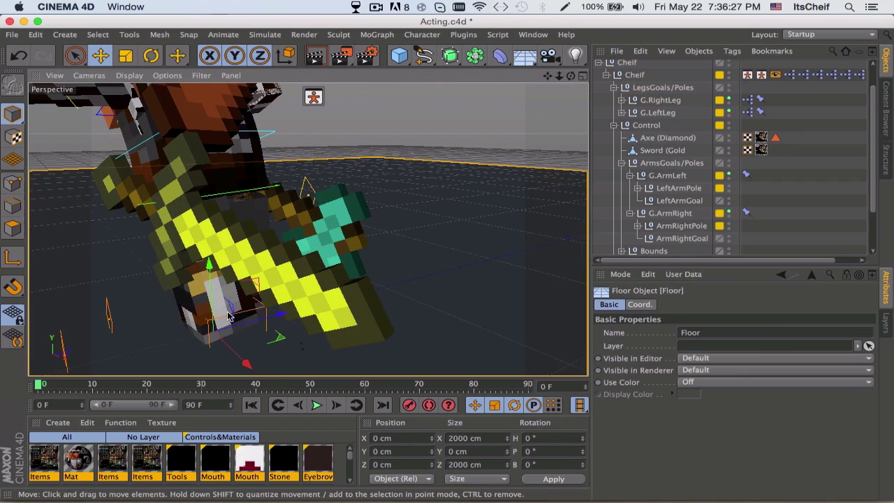
{"action": "left_click", "coordinate": [266, 310]}
{"action": "left_click_drag", "start_coordinate": [281, 314], "coordinate": [257, 319]}
{"action": "left_click_drag", "start_coordinate": [571, 76], "coordinate": [776, 68]}
{"action": "scroll", "coordinate": [401, 148], "scroll_direction": "down", "scroll_amount": 8}
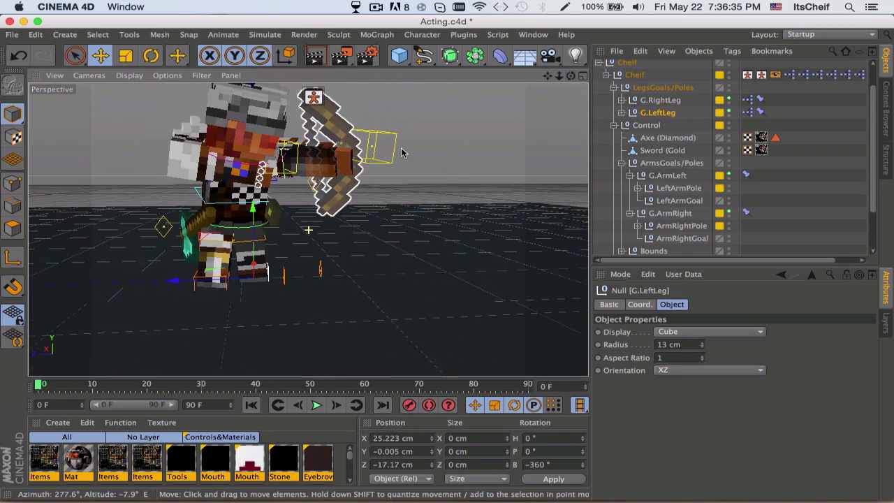
- Inspect the full pose from several angles and render the active view of the dwarf with the arms raised
{"action": "left_click_drag", "start_coordinate": [571, 76], "coordinate": [253, 278]}
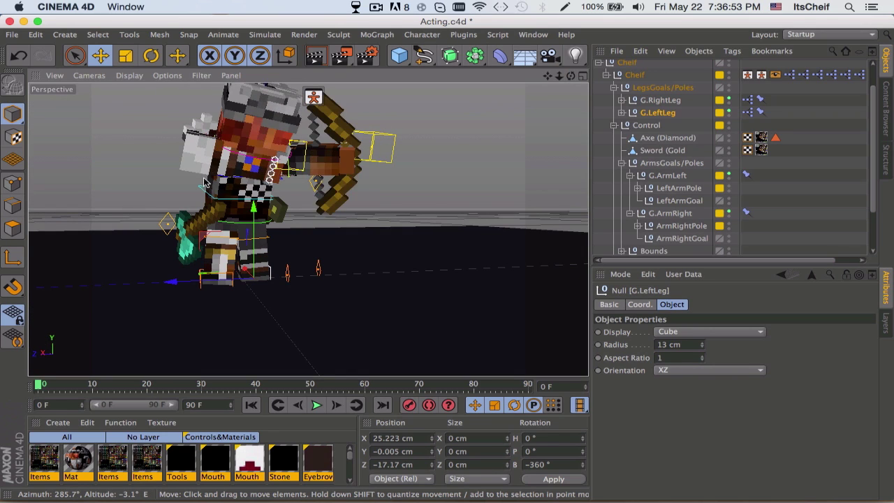
{"action": "scroll", "coordinate": [288, 162], "scroll_direction": "up", "scroll_amount": 2}
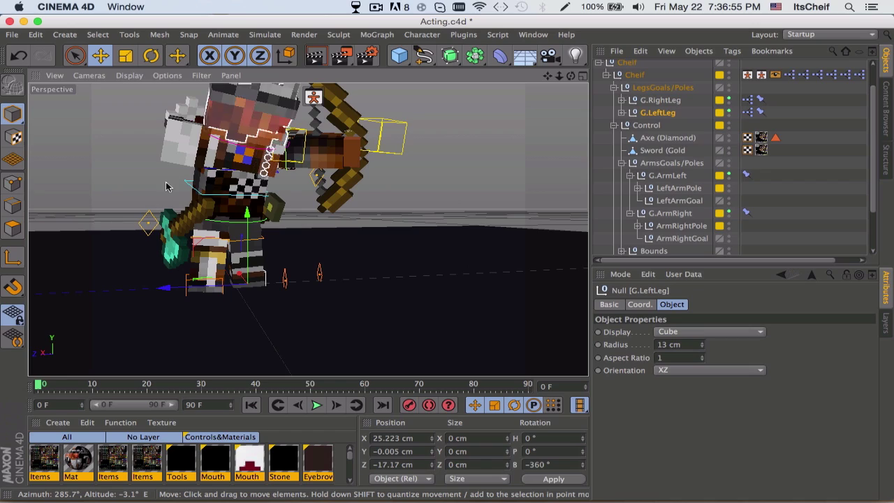
{"action": "left_click_drag", "start_coordinate": [170, 197], "coordinate": [457, 181], "text": "alt"}
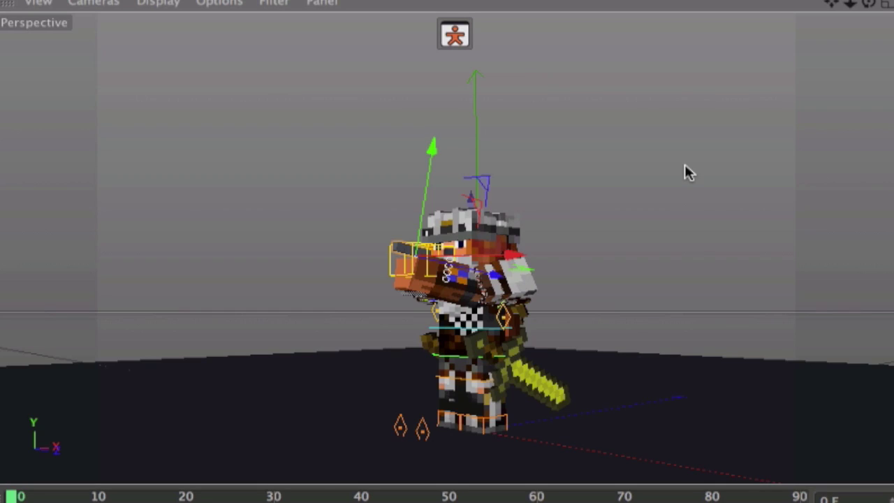
{"action": "key", "text": "ctrl+r"}
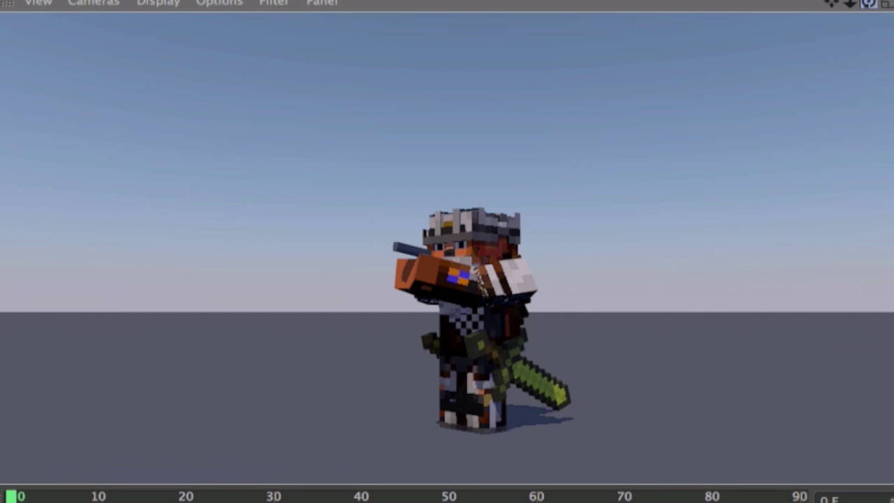
{"action": "left_click", "coordinate": [869, 4]}
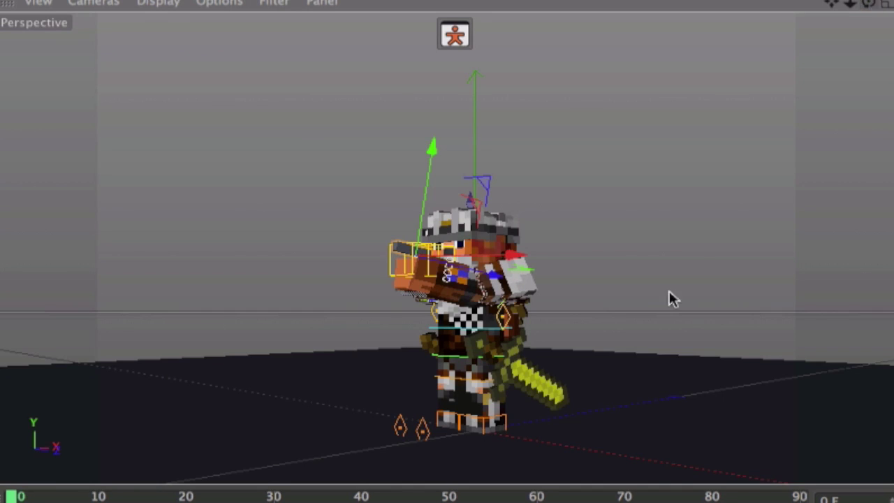
{"action": "left_click_drag", "start_coordinate": [669, 299], "coordinate": [594, 319], "text": "alt"}
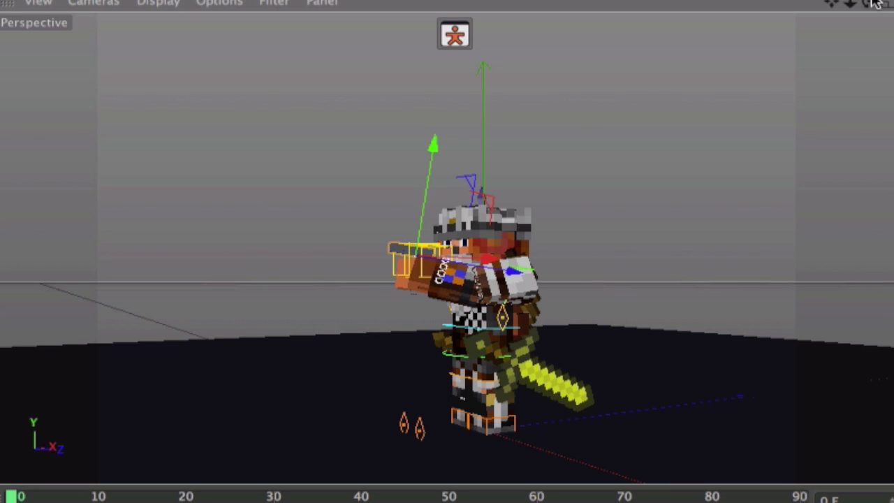
{"action": "left_click_drag", "start_coordinate": [872, 5], "coordinate": [573, 28]}
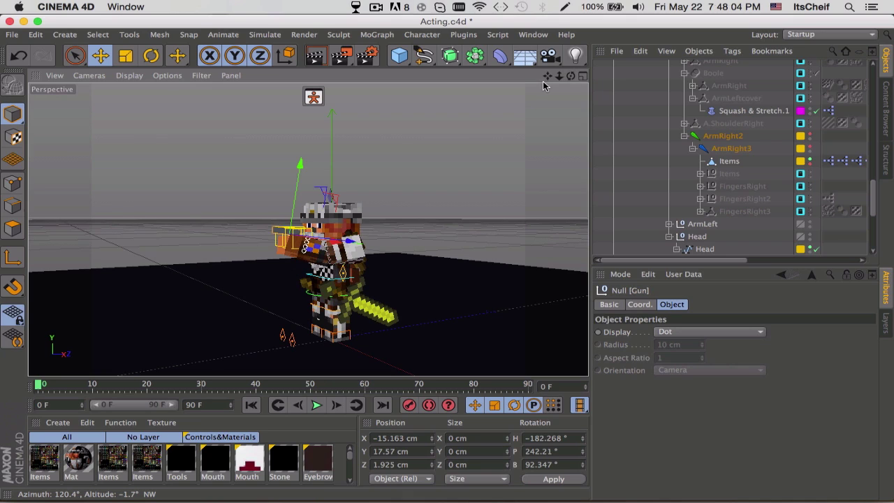